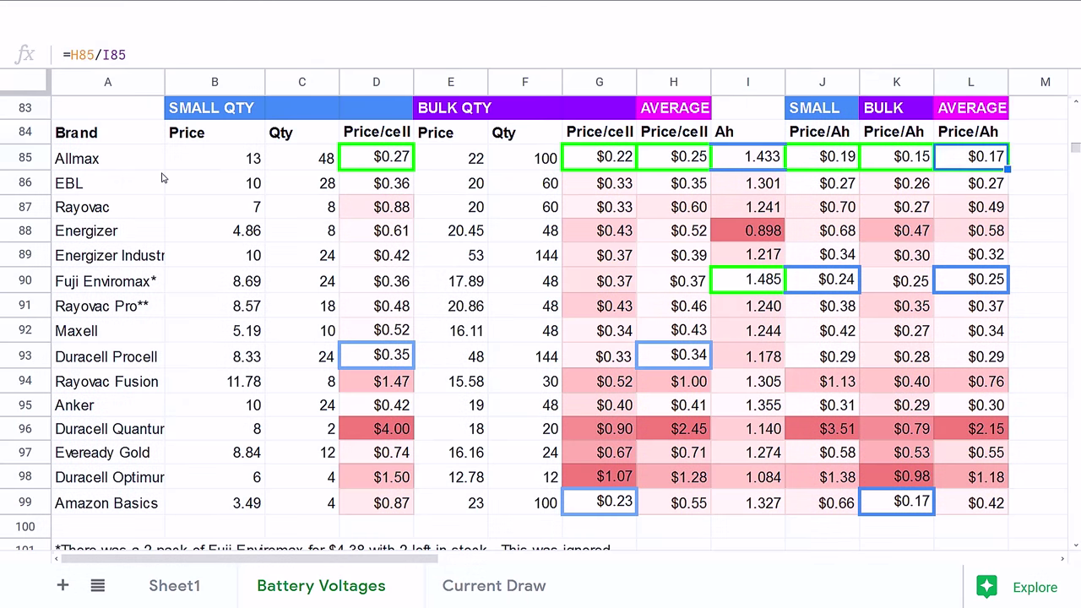
- Go from the pricing table up past the amperage table and discharge chart to the Voltage table at the start of the sheet
key(Up)
key(Up)
key(Up)
key(Up)
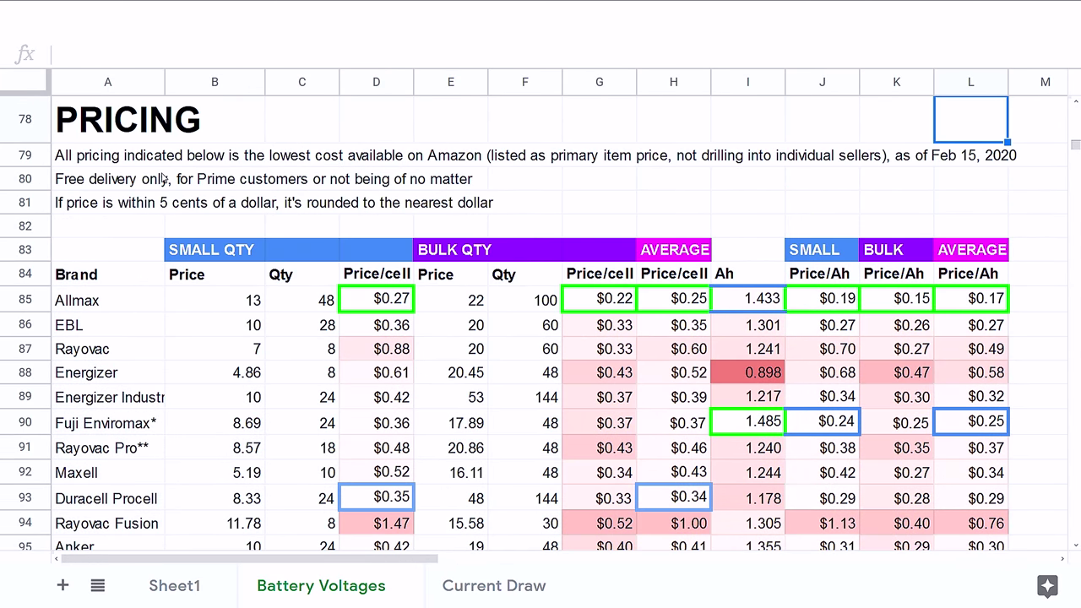
key(Up)
key(Up)
key(Up)
key(Up)
key(Up)
key(Up)
key(Up)
key(Up)
key(Up)
key(Up)
key(Up)
key(Up)
key(Up)
key(Up)
key(Up)
key(Up)
key(Up)
key(Up)
key(Up)
key(Up)
key(Up)
key(Up)
key(Up)
key(Up)
key(Up)
key(Up)
key(Up)
key(Up)
key(Up)
key(Up)
key(Up)
key(Up)
key(Up)
key(Up)
key(Up)
key(Up)
key(Up)
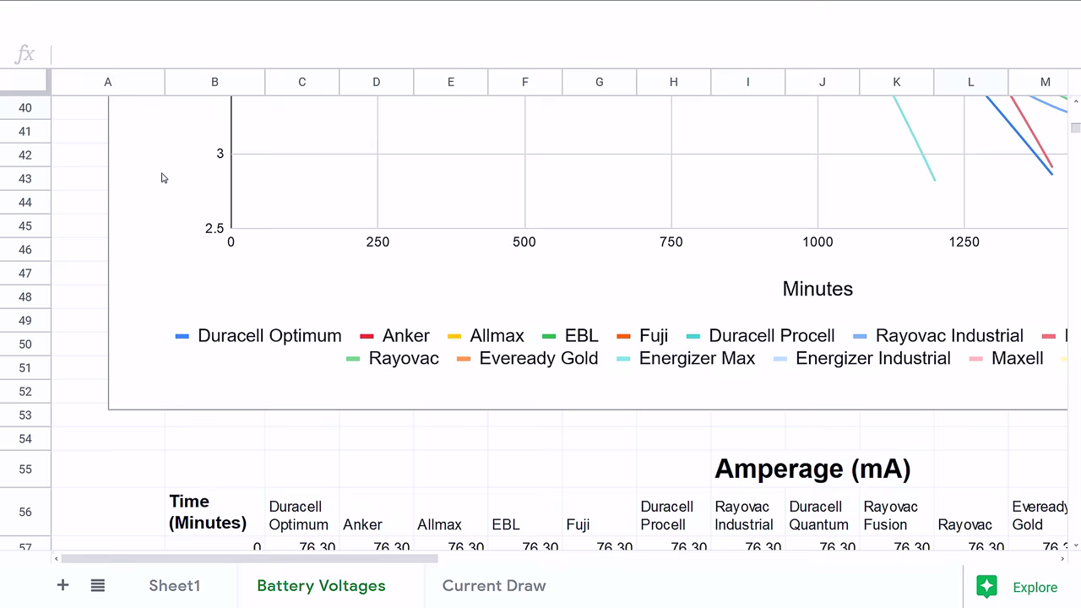
key(Up)
key(Up)
key(Up)
key(Up)
key(Up)
key(Up)
key(Up)
key(Up)
key(Up)
key(Up)
key(Up)
key(Up)
key(Up)
key(Up)
key(Up)
key(Up)
key(Up)
key(Up)
key(Up)
key(Up)
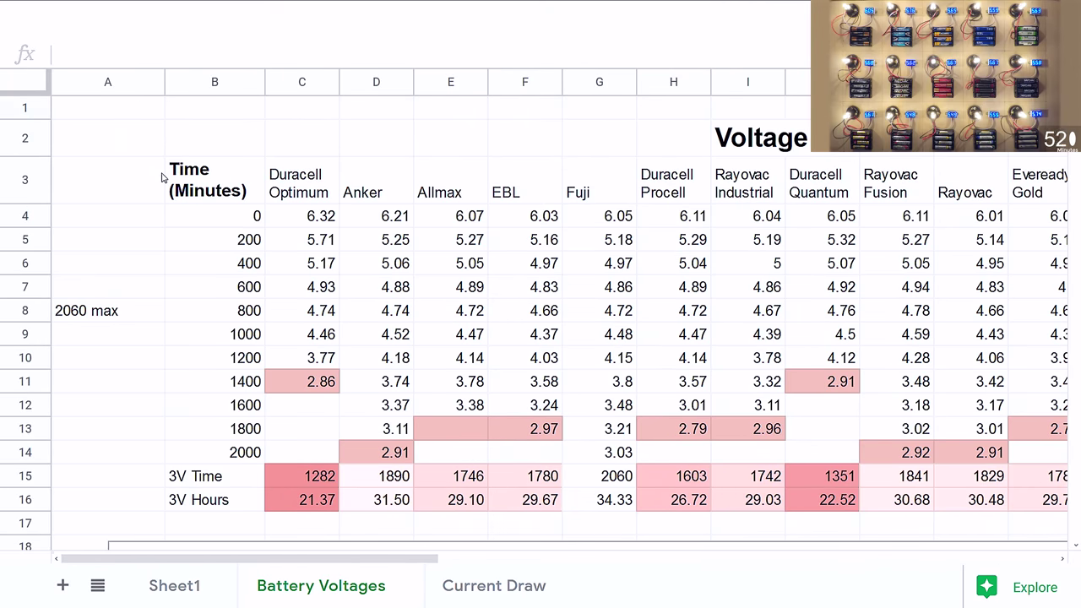
- Look across the battery brand columns of the Voltage table as far as Maxell and the Energizer brands
key(Down)
key(Down)
key(Down)
key(Right)
key(Right)
key(Right)
key(Right)
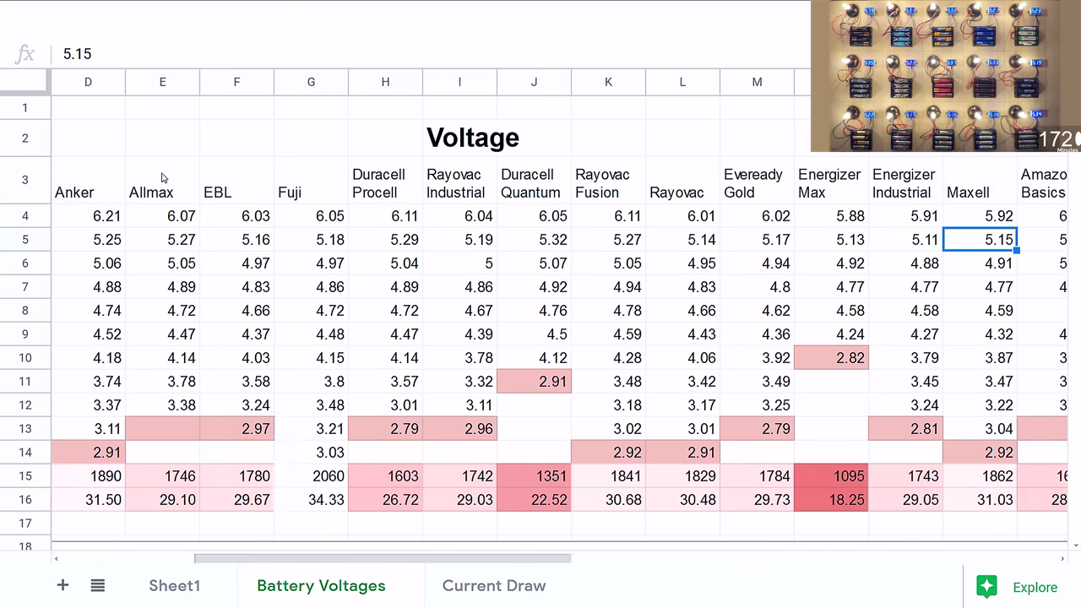
key(Right)
key(Right)
key(Left)
key(Left)
key(Left)
key(Left)
key(Down)
key(Down)
key(Down)
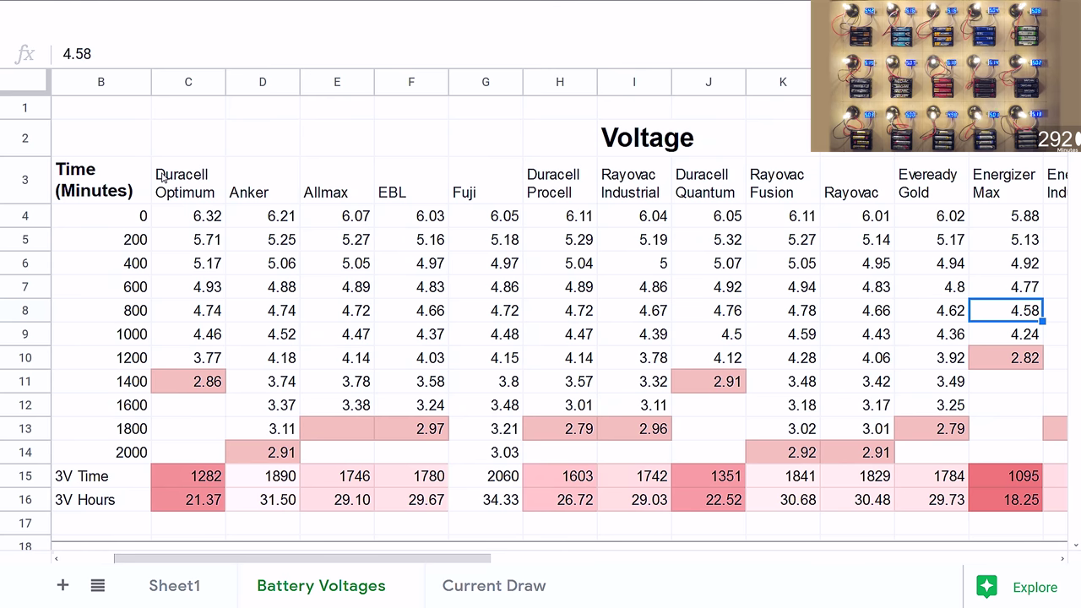
- Return to the Time (Minutes) column of the Voltage table and select its 0-minute entry
key(Left)
key(Left)
key(Left)
key(Left)
key(Left)
key(Left)
key(Left)
key(Left)
key(Left)
key(Left)
key(Left)
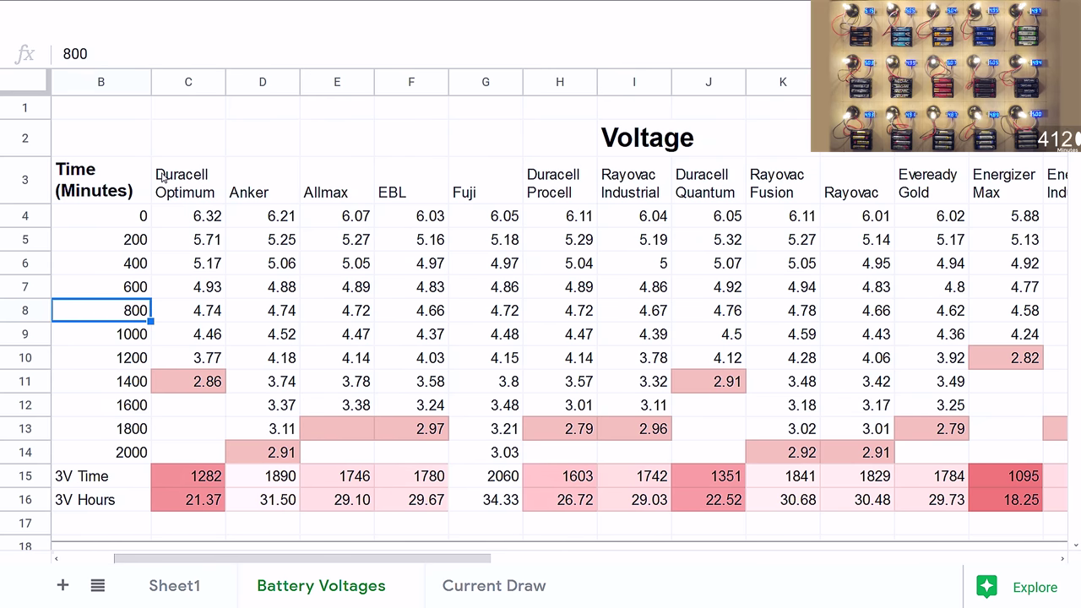
key(Up)
key(Up)
key(Up)
key(Up)
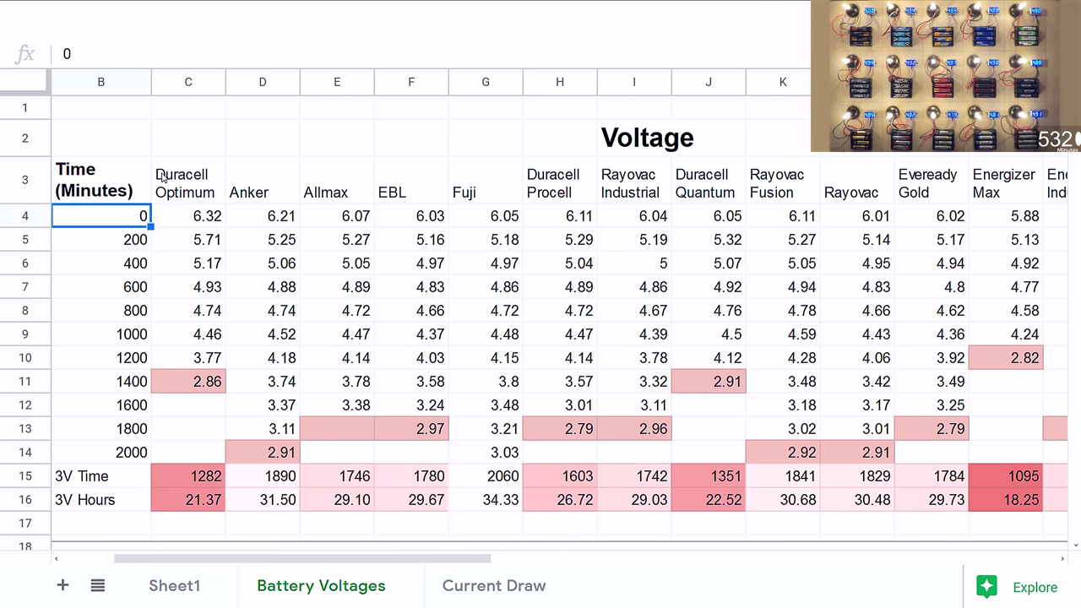
- Go through the Time (Minutes) entries from 0 down to 2000 to review the measurement intervals
key(Down)
key(Down)
key(Down)
key(Down)
key(Down)
key(Down)
key(Down)
key(Down)
key(Down)
key(Down)
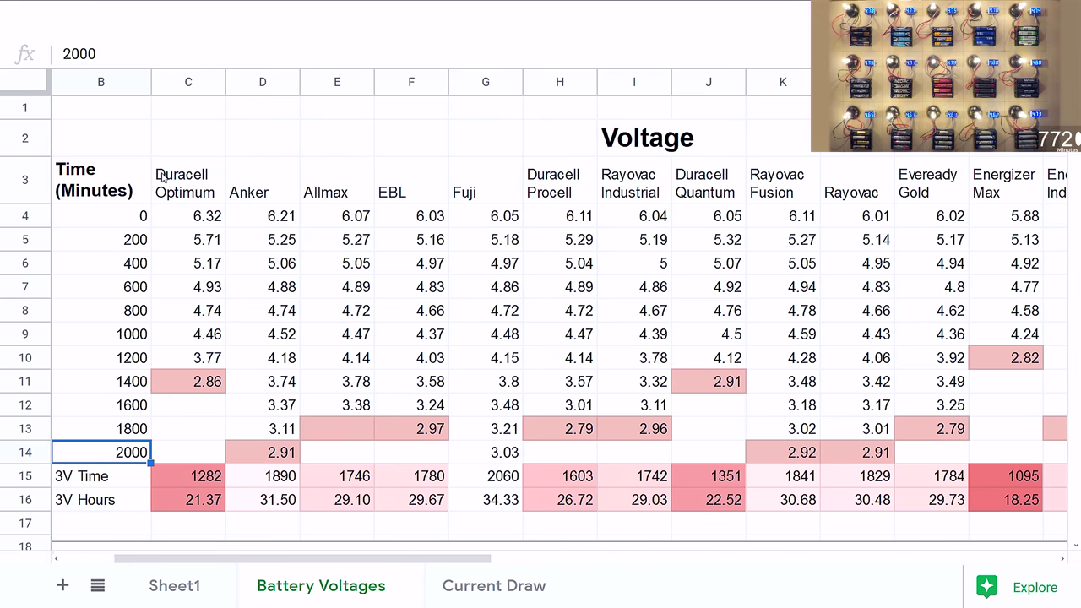
- Go back up the Time (Minutes) column to review the early intervals around 0, 200 and 400 minutes
key(Up)
key(Up)
key(Up)
key(Up)
key(Up)
key(Up)
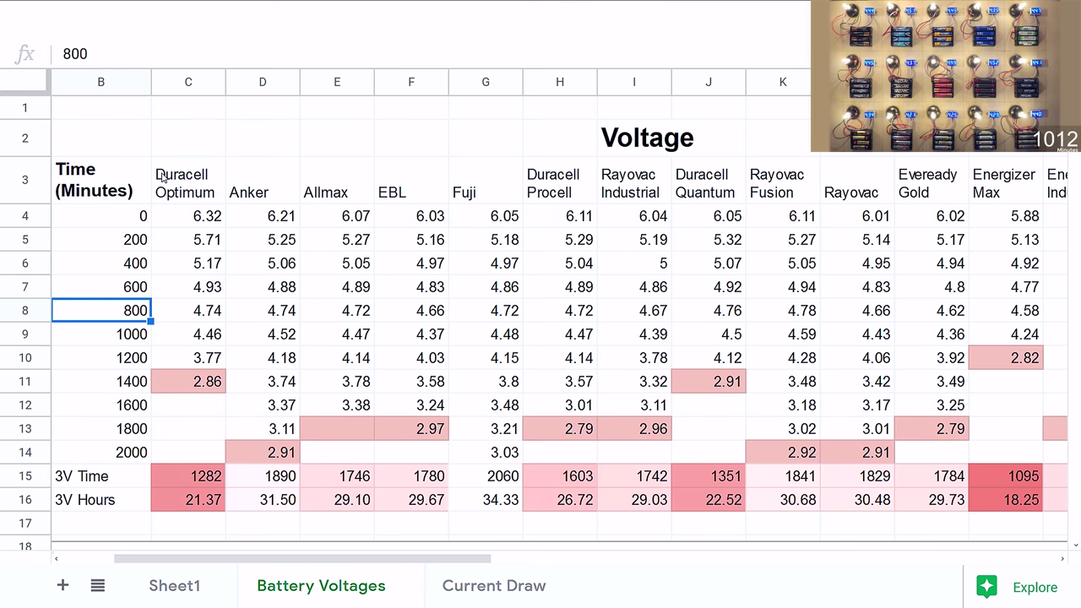
key(Up)
key(Up)
key(Up)
key(Up)
key(Down)
key(Down)
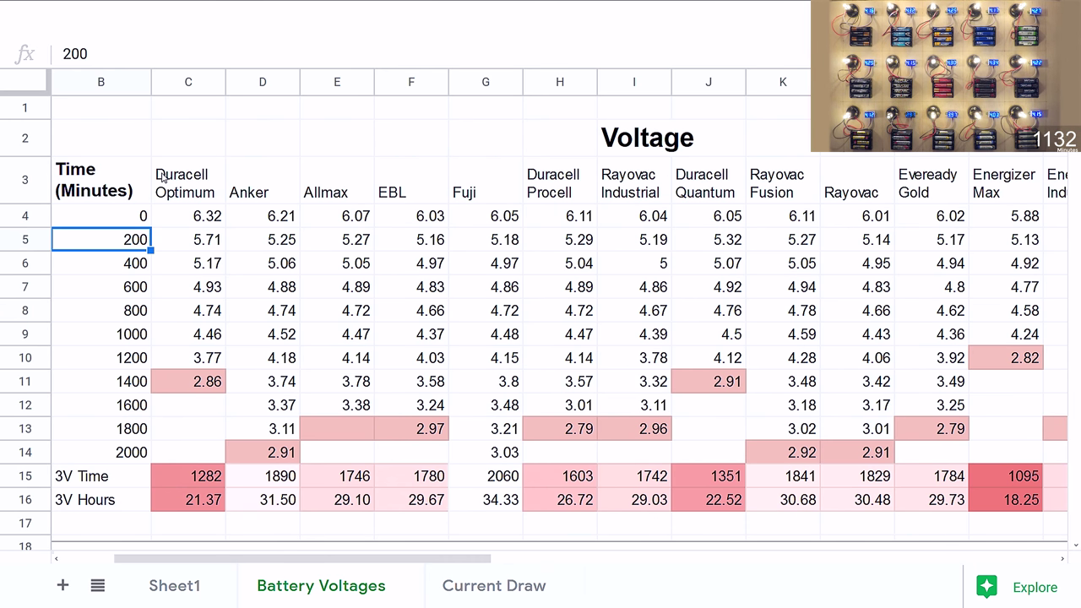
- Examine the 400-minute voltage readings brand by brand, from Duracell Optimum across to Eveready Gold
key(Right)
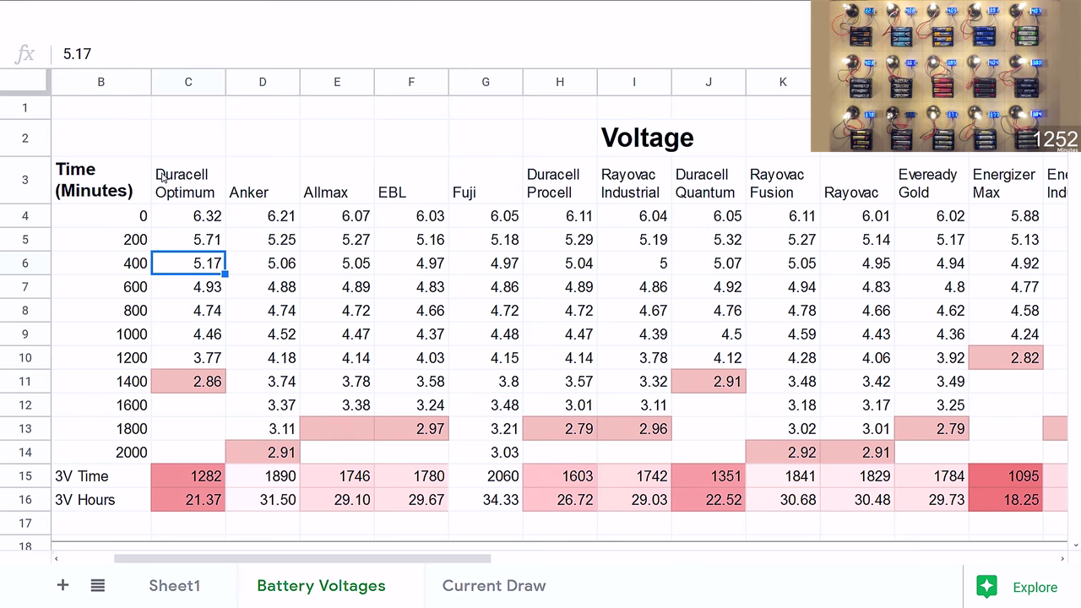
key(Right)
key(Right)
key(Right)
key(Right)
key(Right)
key(Right)
key(Right)
key(Right)
key(Right)
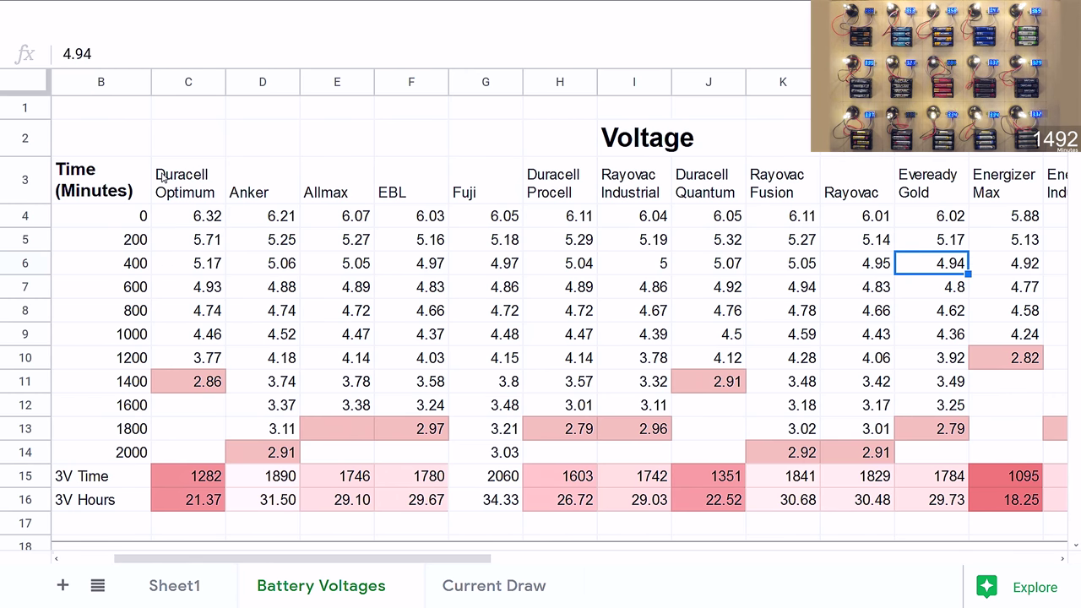
- Examine the Eveready Gold voltages down to the late intervals, and the neighbouring brands' readings back to EBL
key(Down)
key(Down)
key(Down)
key(Down)
key(Down)
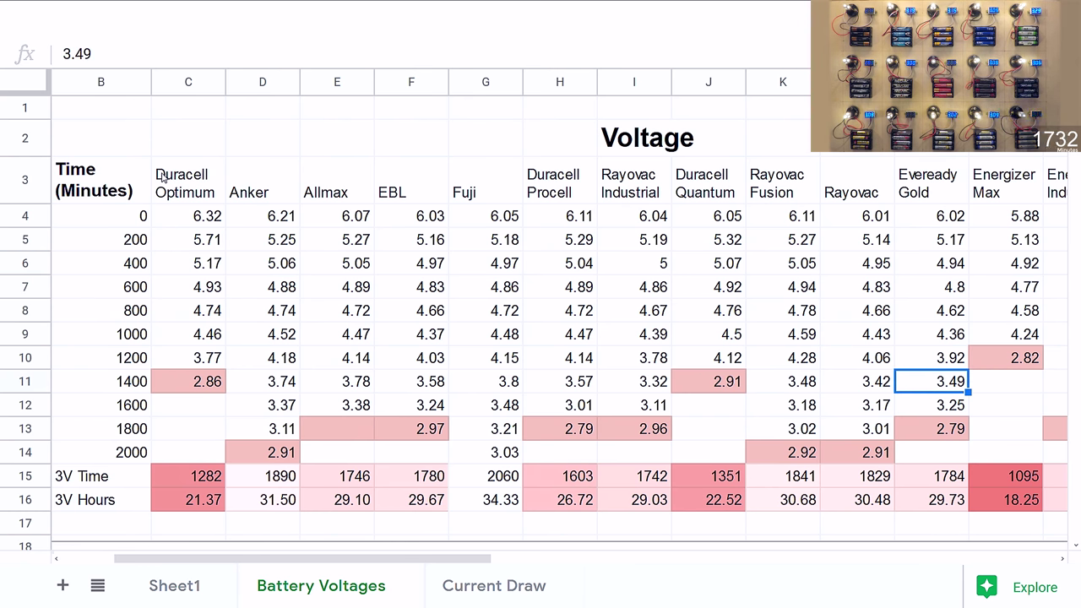
key(Down)
key(Left)
key(Left)
key(Left)
key(Left)
key(Left)
key(Left)
key(Down)
key(Down)
key(Down)
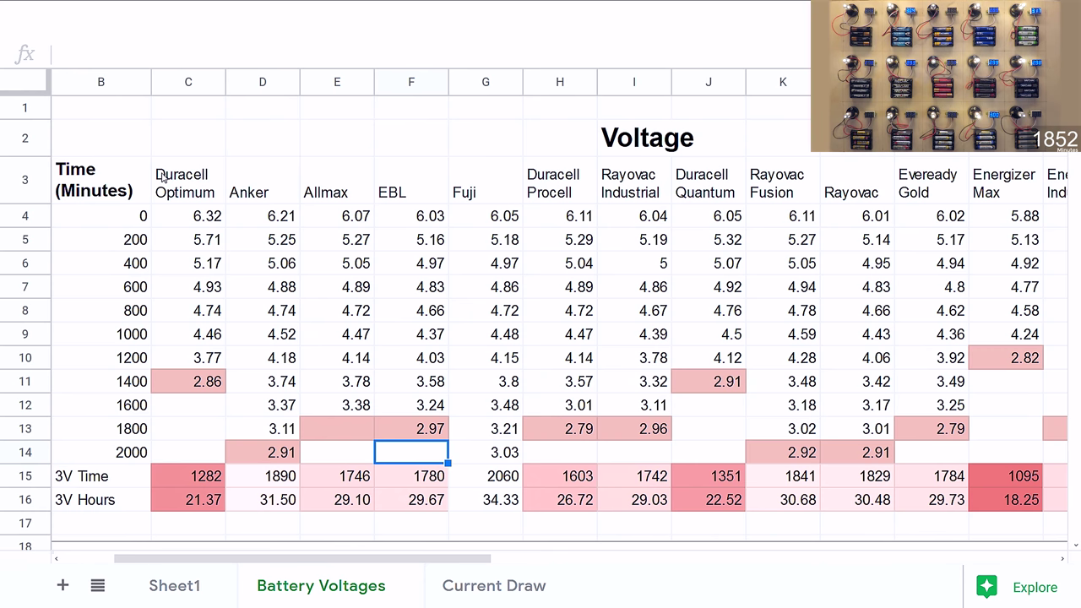
- Locate the 3V Time row below the voltage readings and examine its values from Duracell Optimum to Fuji
key(Right)
key(Left)
key(Left)
key(Left)
key(Left)
key(Left)
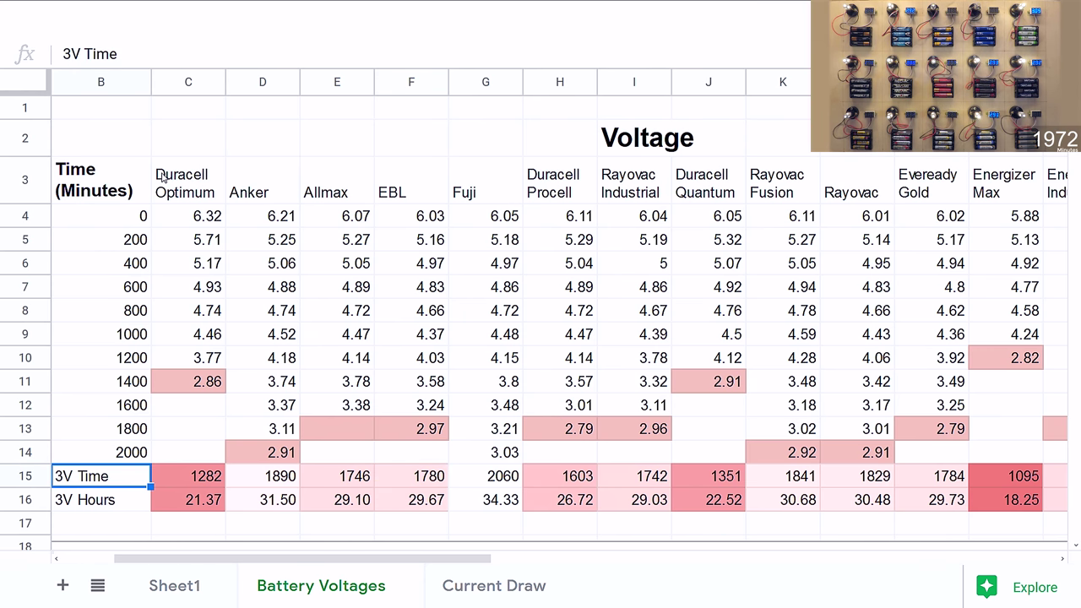
key(Right)
key(Right)
key(Right)
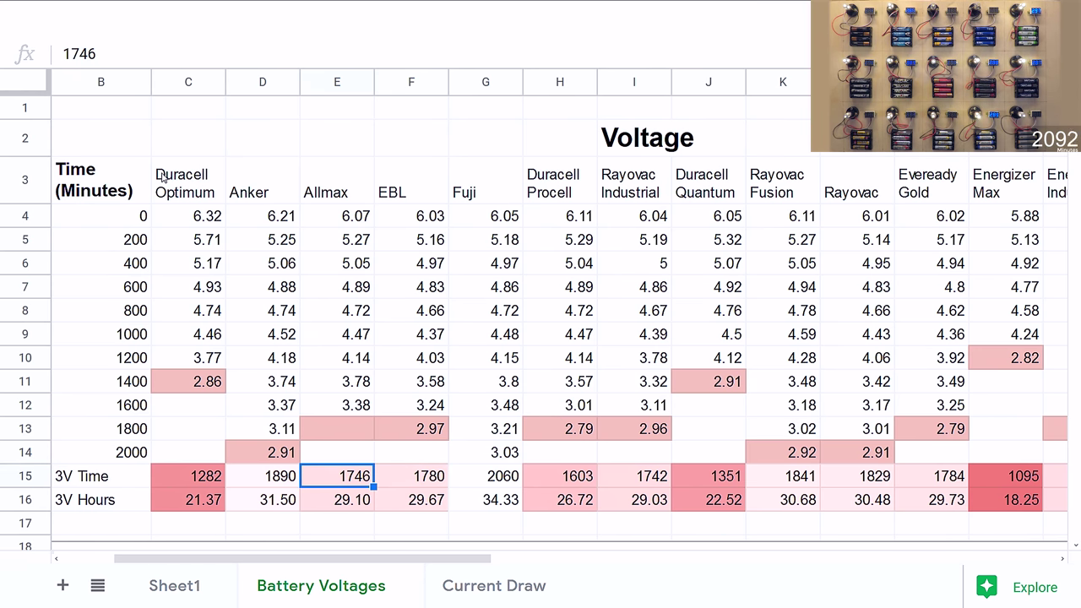
key(Right)
key(Right)
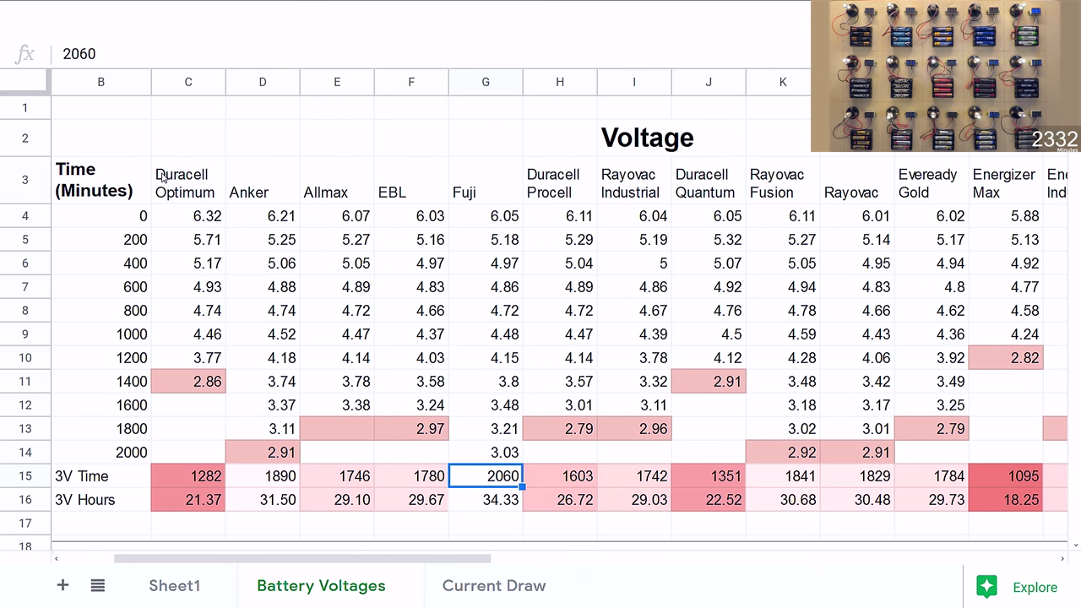
- Compare the 3V Time values of the remaining brands from Duracell Procell across to Maxell
key(Right)
key(Right)
key(Right)
key(Right)
key(Right)
key(Right)
key(Right)
key(Right)
key(Right)
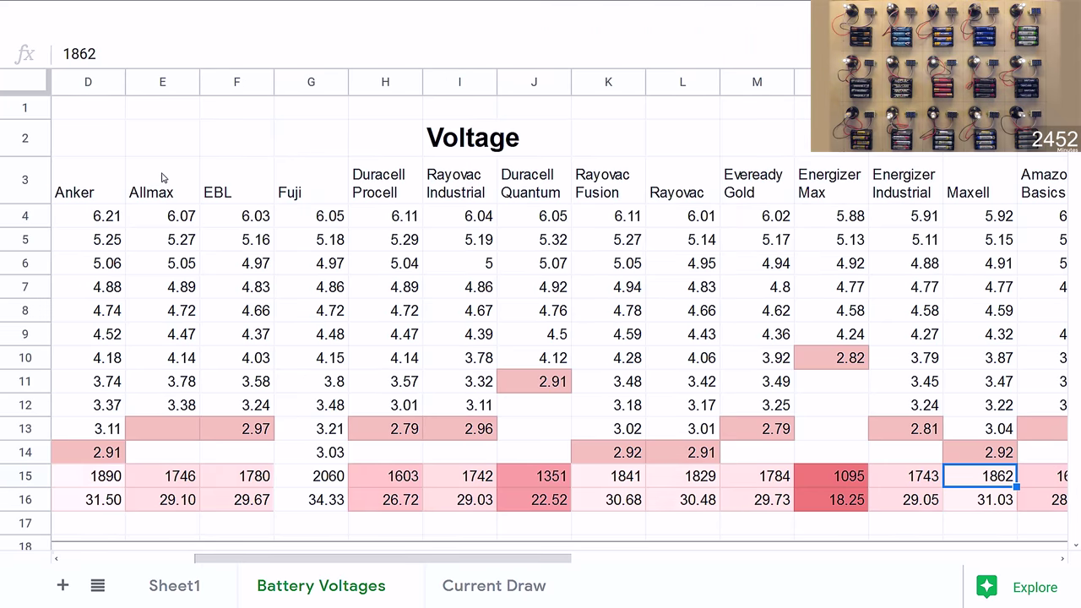
- Compare the 3V Time values from the last brand columns back to the first ones, Anker and Allmax
key(Right)
key(Right)
key(Left)
key(Left)
key(Left)
key(Left)
key(Left)
key(Left)
key(Left)
key(Left)
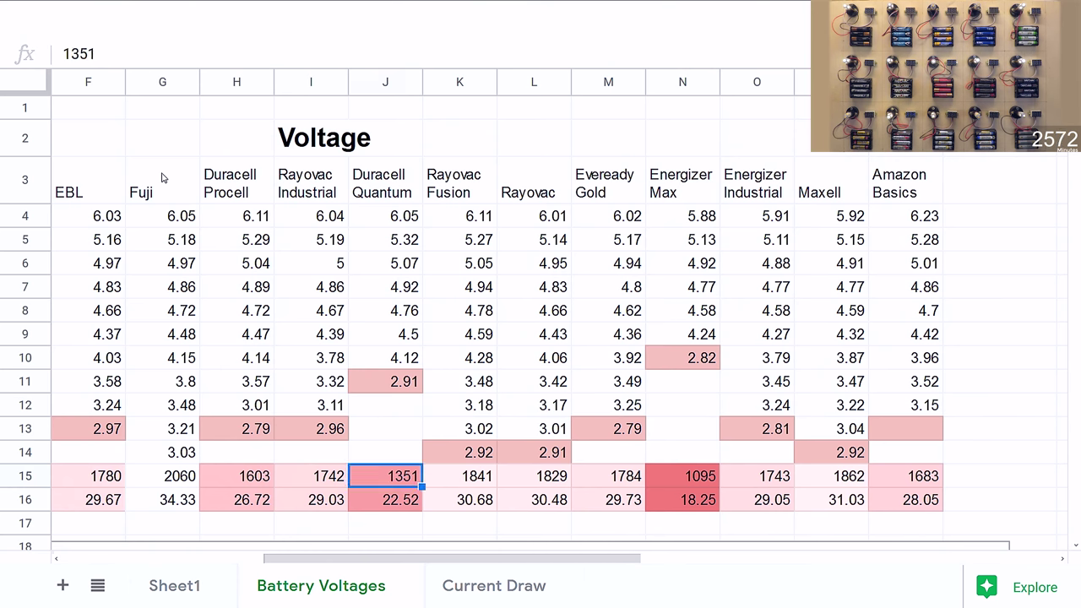
key(Left)
key(Left)
key(Left)
key(Left)
key(Left)
key(Left)
- Examine the 3V Time values from Allmax across to Energizer Max
key(Right)
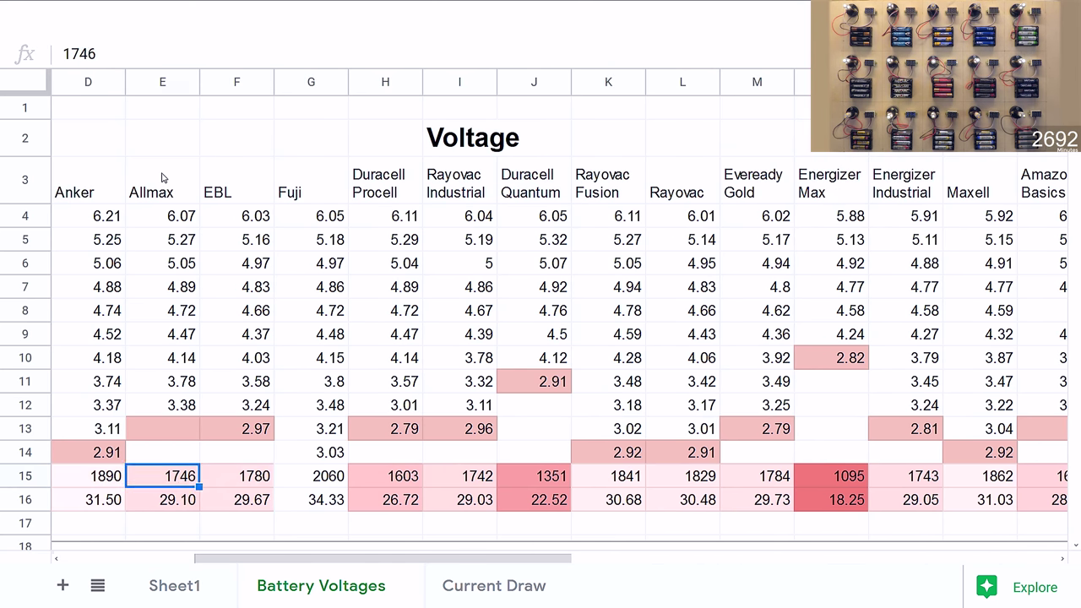
key(Right)
key(Right)
key(Right)
key(Right)
key(Right)
key(Right)
key(Right)
key(Right)
key(Right)
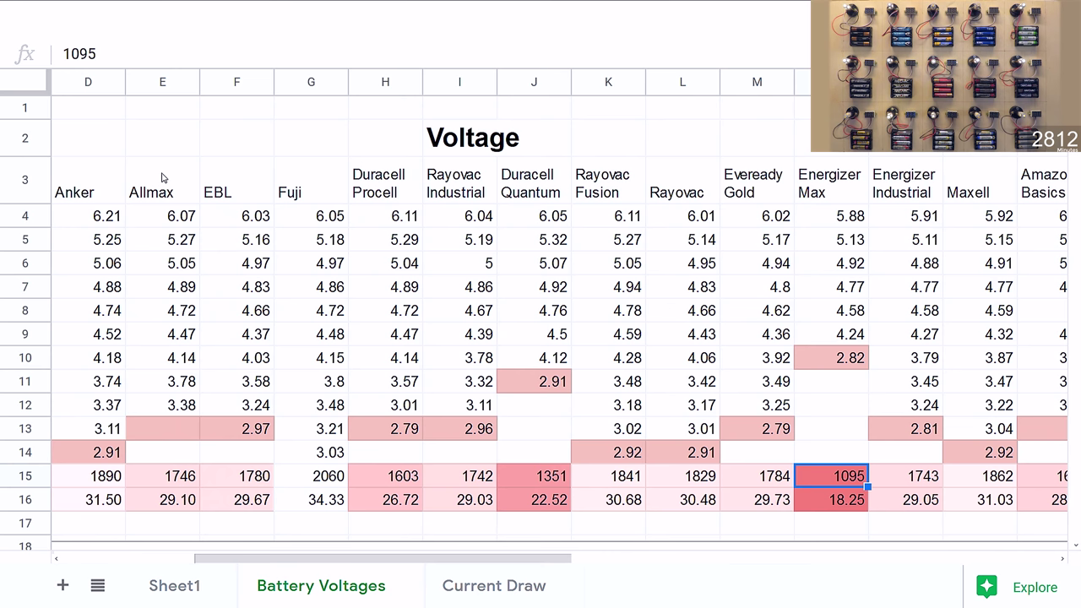
- Compare the 3V Time values of the brands from Energizer Max back to Duracell Optimum
key(Left)
key(Left)
key(Left)
key(Left)
key(Left)
key(Left)
key(Left)
key(Left)
key(Left)
key(Left)
key(Left)
key(Left)
key(Left)
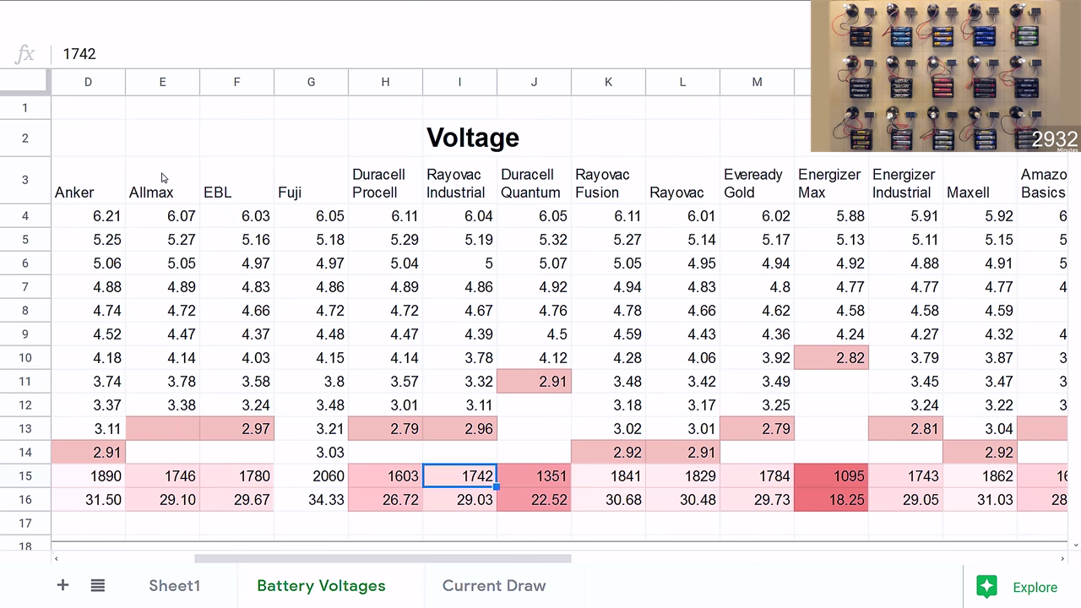
key(Right)
key(Right)
- Examine the 3V Hours row from Duracell Optimum across to Amazon Basics
key(Down)
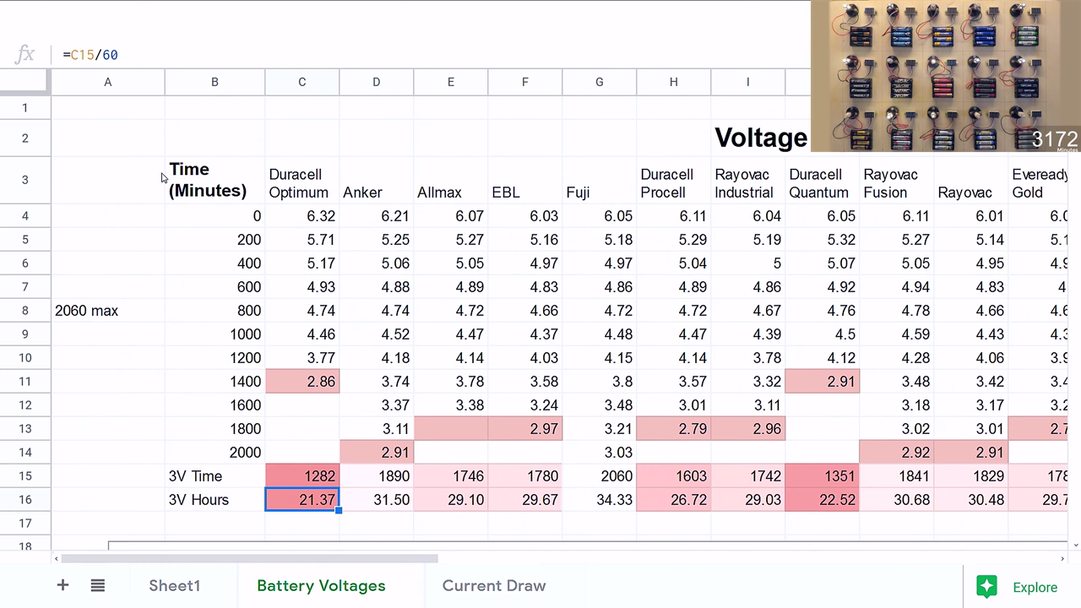
key(Right)
key(Right)
key(Right)
key(Right)
key(Right)
key(Right)
key(Right)
key(Right)
key(Right)
key(Right)
key(Right)
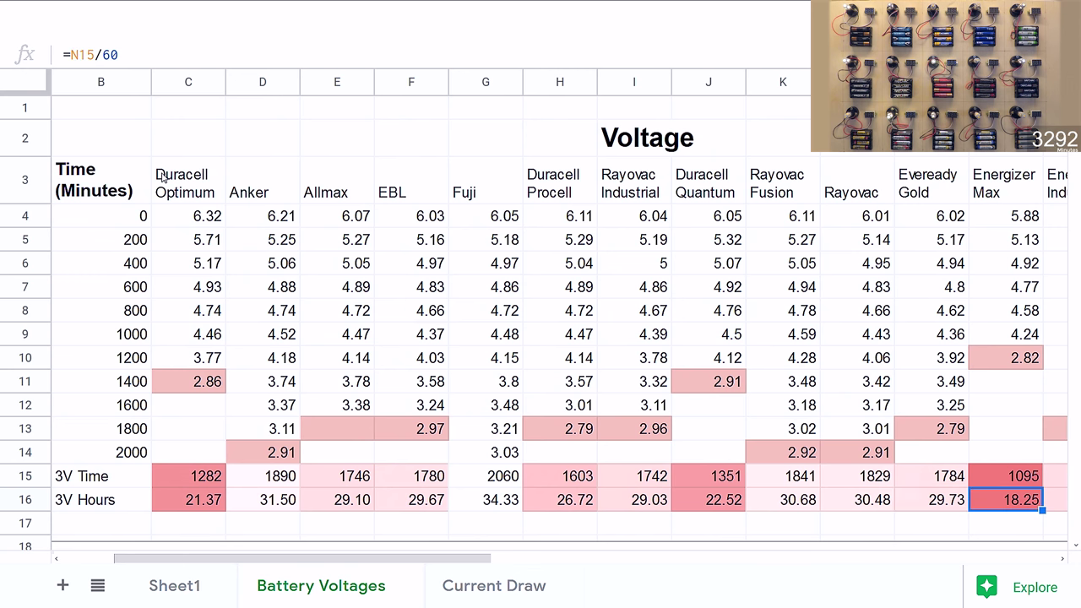
key(Right)
key(Right)
key(Right)
- Compare the 3V Hours values from Amazon Basics back to EBL
key(Left)
key(Left)
key(Left)
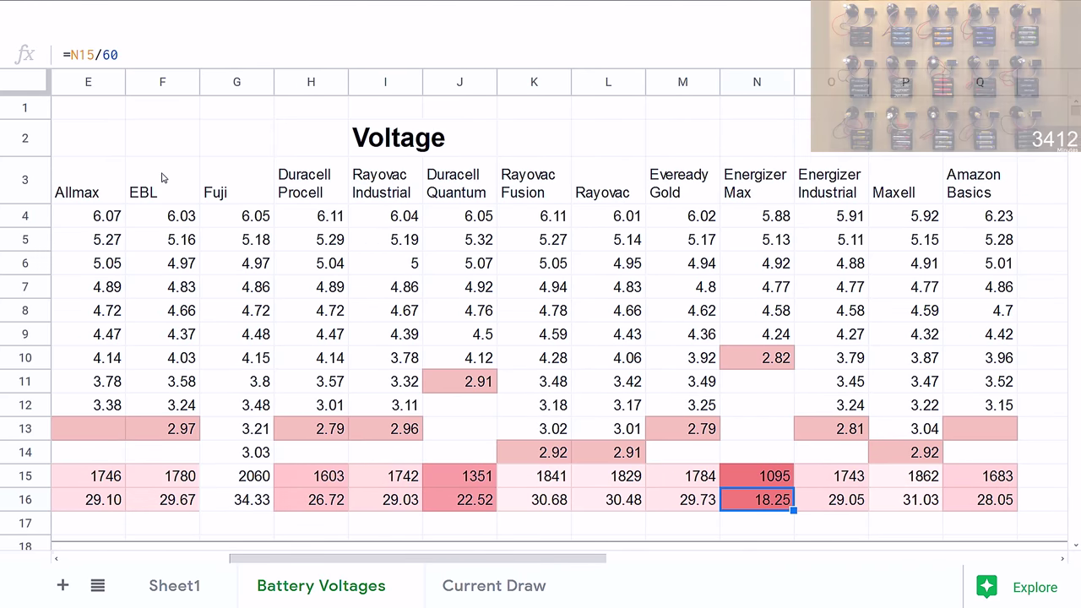
key(Left)
key(Left)
key(Left)
key(Left)
key(Left)
key(Left)
key(Left)
key(Left)
- Locate the voltage line chart below the table and examine its curves down to the brand legend
key(Down)
key(Down)
key(Down)
key(Down)
key(Down)
key(Down)
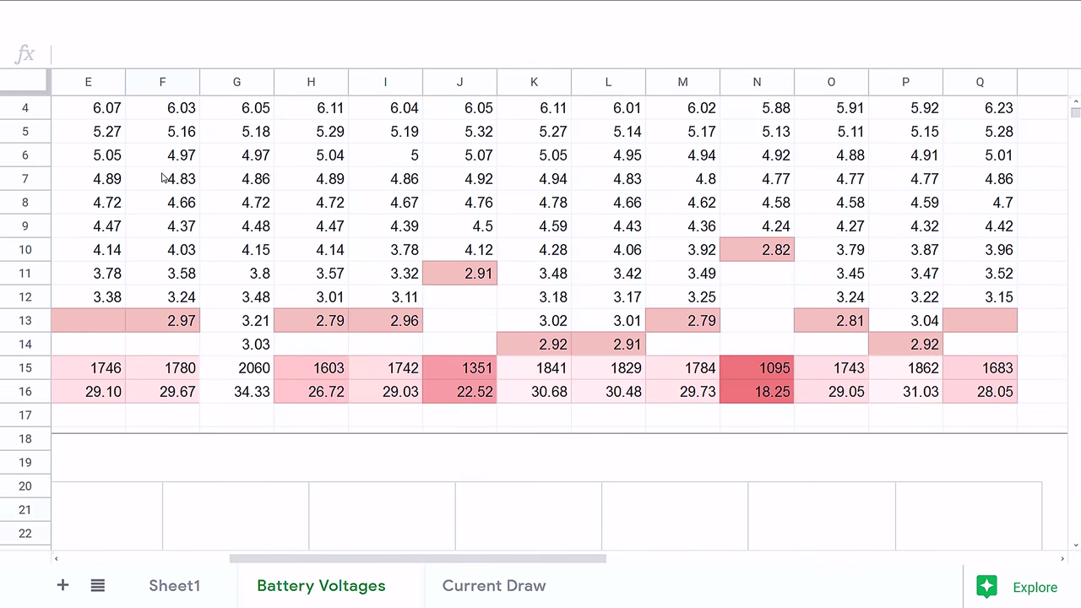
scroll(163, 178, down, 5)
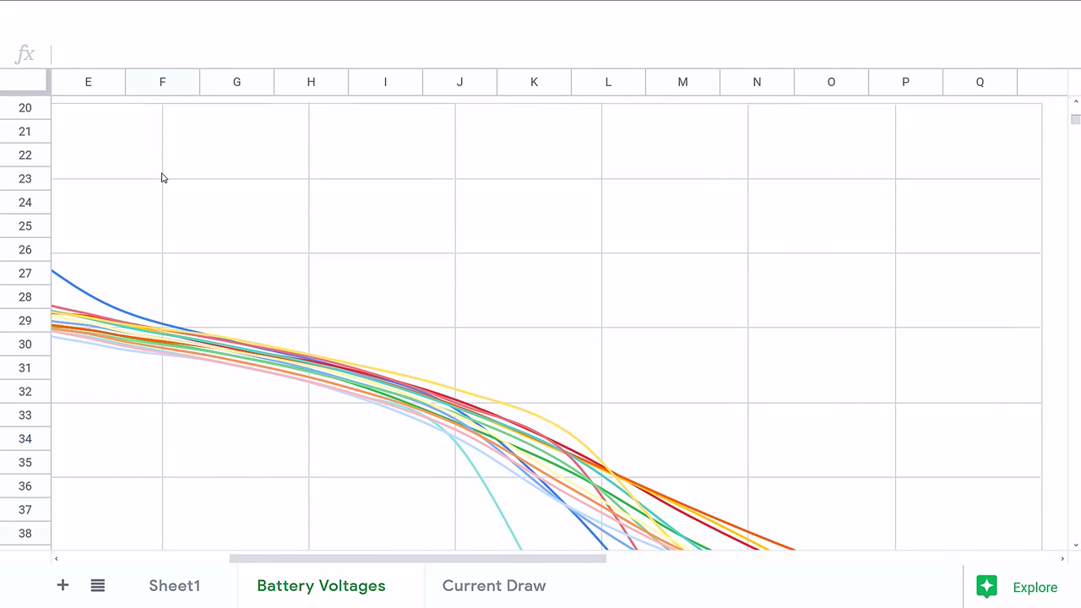
scroll(163, 177, down, 4)
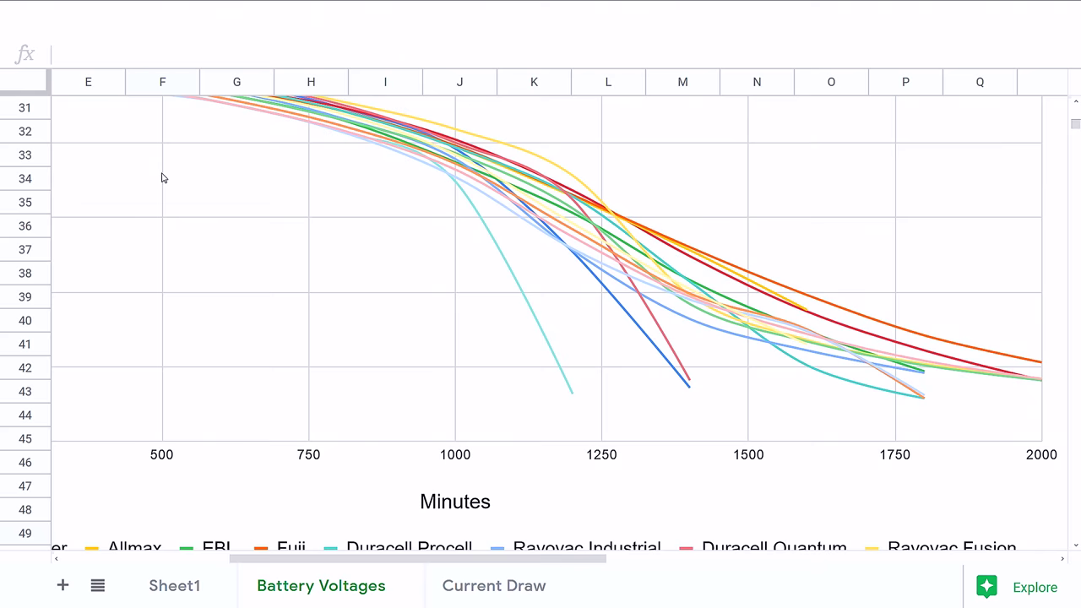
scroll(163, 177, down, 1)
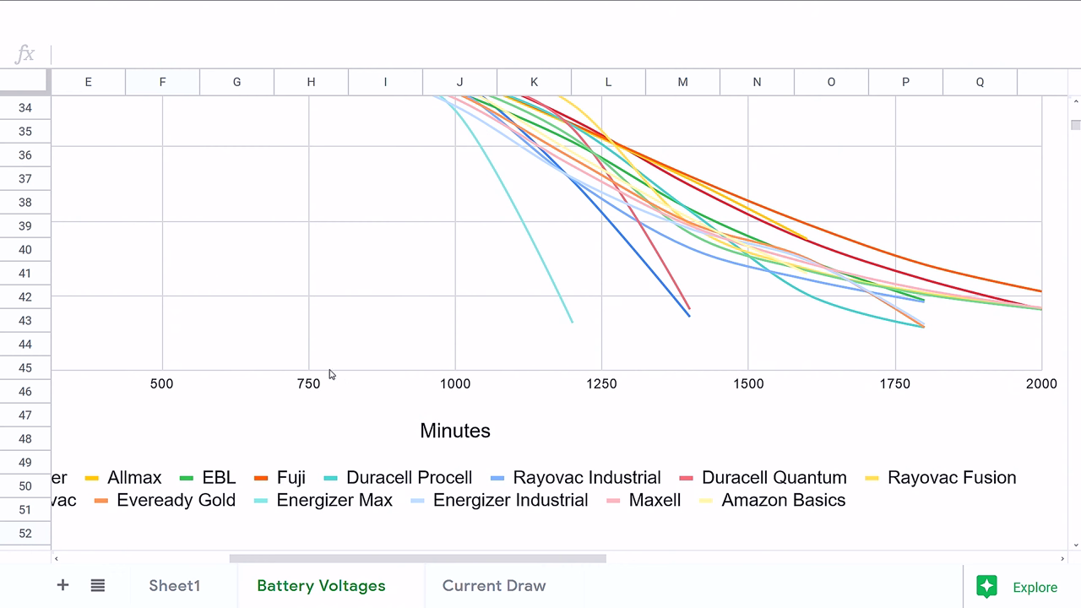
- Examine the early part of the voltage curves beside the chart's Volts axis
scroll(331, 375, up, 3)
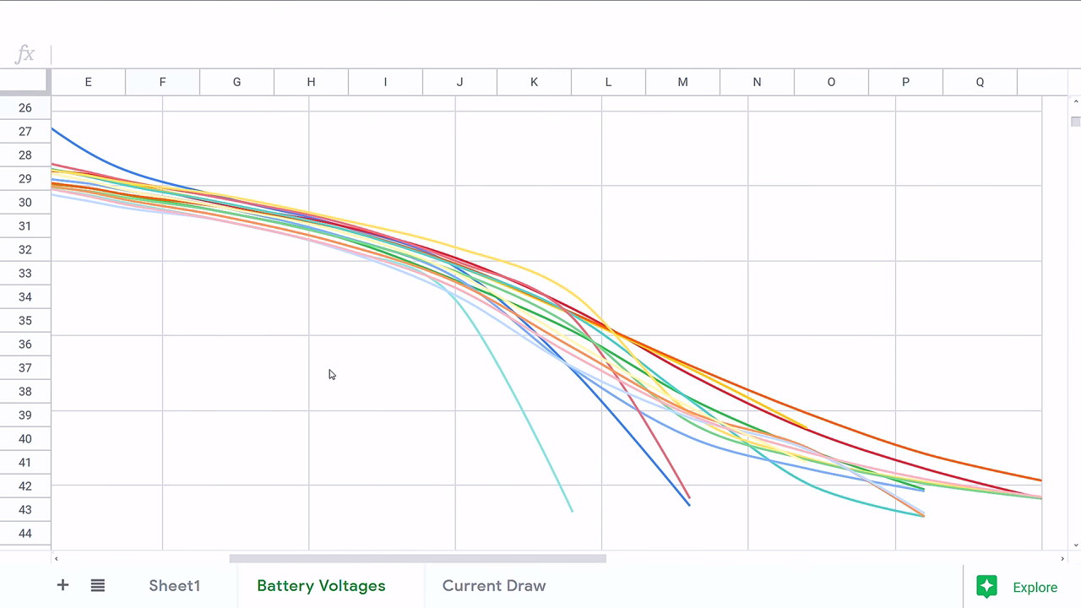
scroll(330, 374, left, 5)
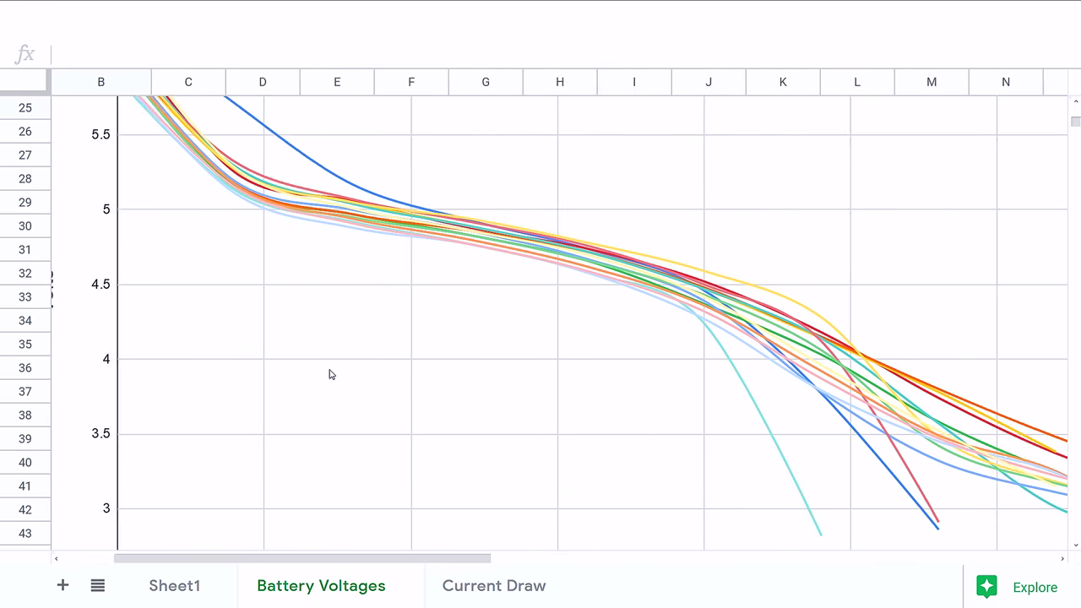
click(331, 375)
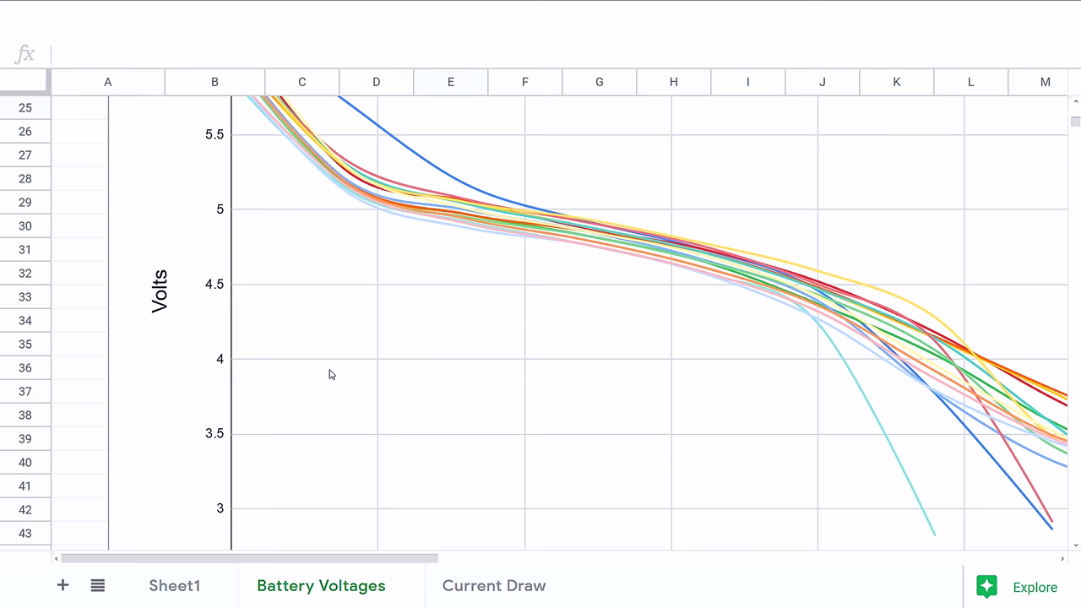
scroll(330, 375, up, 2)
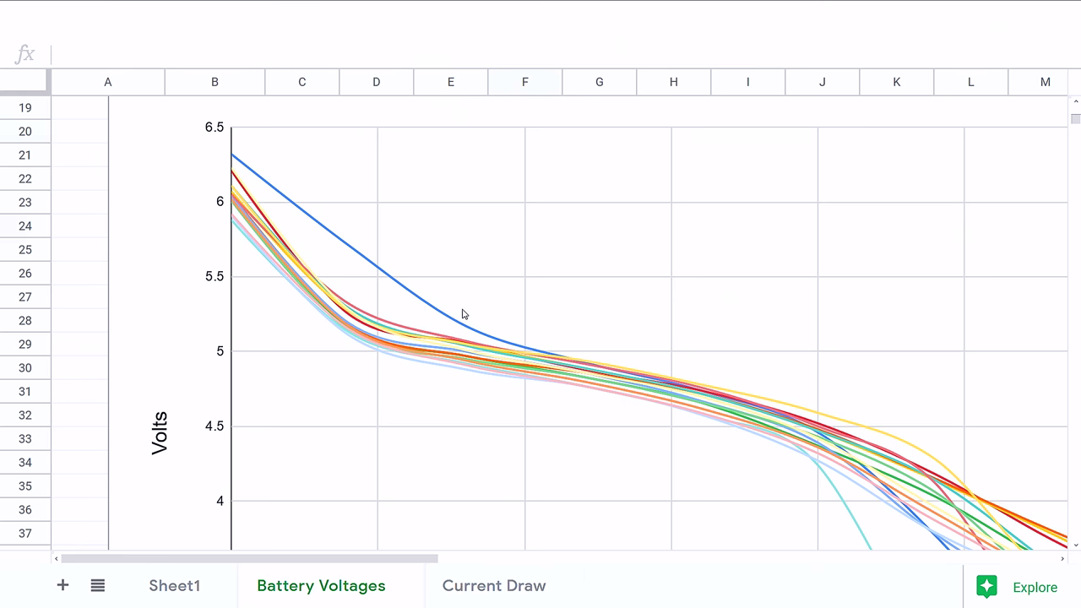
- Compare the chart's voltage curves with the brand legend, returning to where the curves start
scroll(463, 314, down, 4)
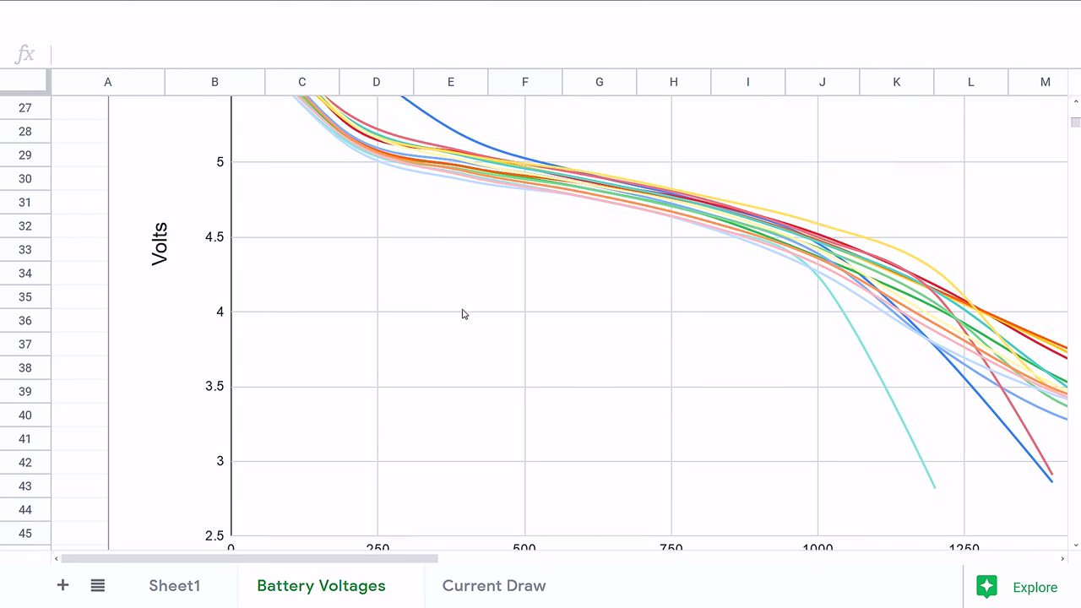
scroll(463, 314, down, 2)
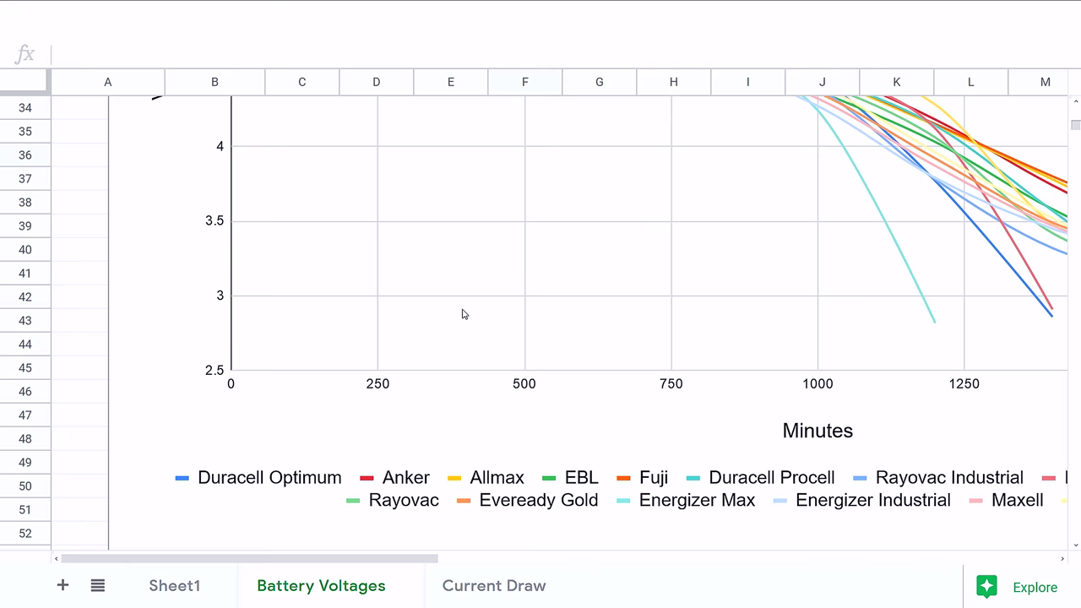
scroll(463, 314, up, 4)
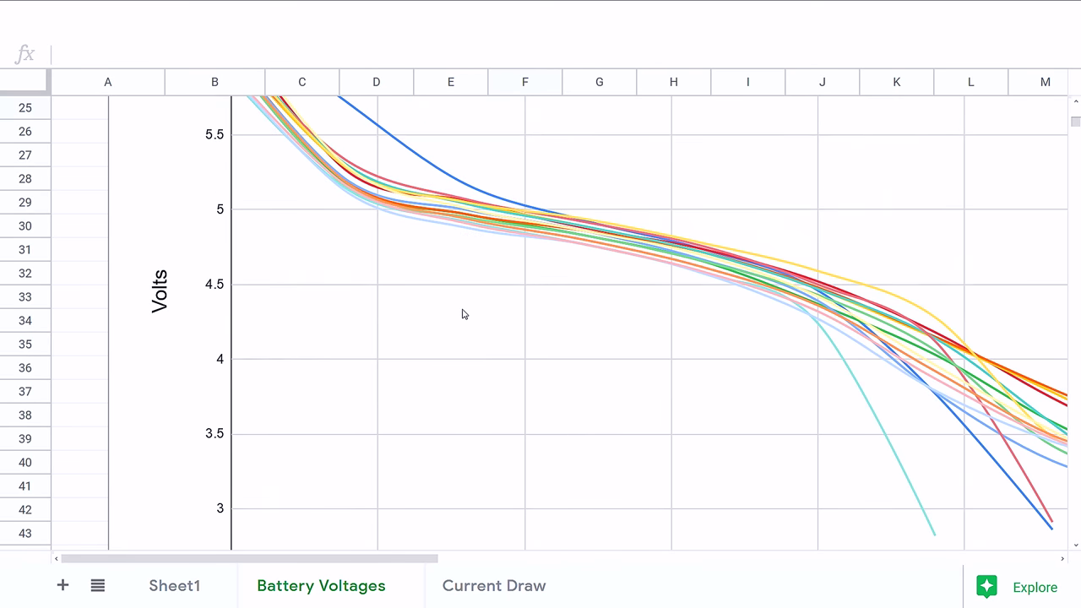
scroll(463, 314, up, 3)
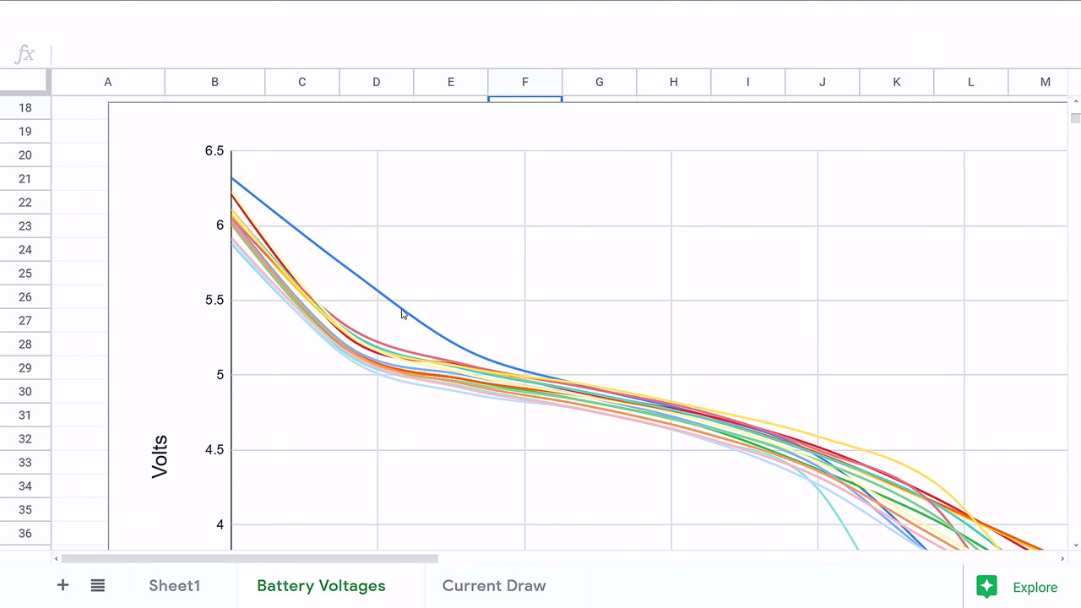
- Trace the Duracell Optimum curve down the chart to where it ends, against the other brands' curves
key(Down)
key(Down)
key(Down)
scroll(630, 377, down, 4)
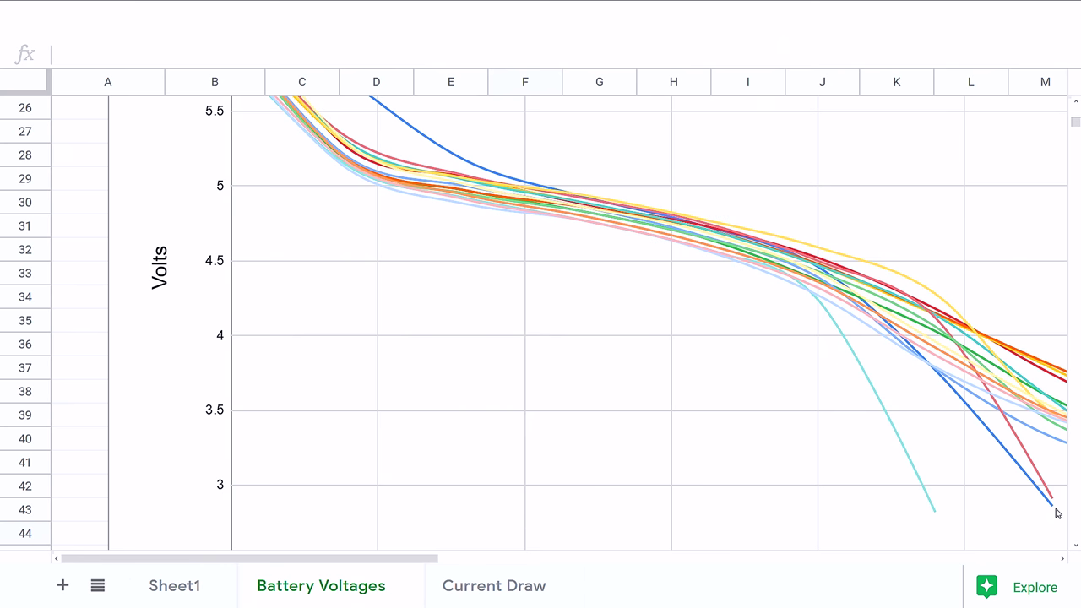
key(Down)
key(Down)
key(Down)
key(Down)
key(Down)
key(Down)
key(Down)
key(Down)
key(Down)
key(Down)
key(Down)
key(Down)
key(Down)
key(Down)
key(Down)
key(Down)
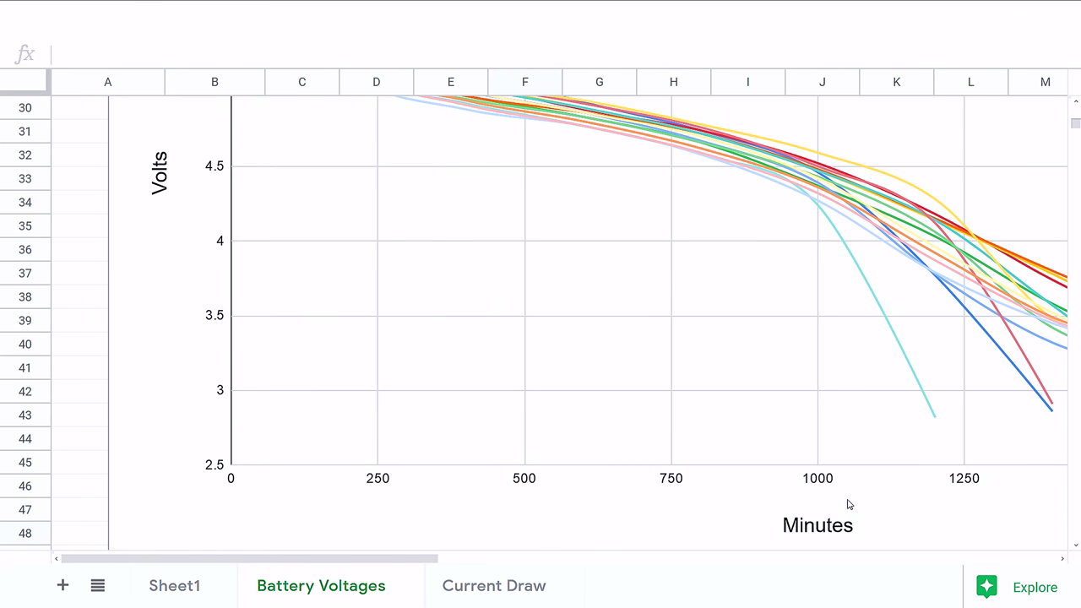
- Locate the Amperage (mA) table below the chart and examine it down to the Average and Ah rows
key(Down)
key(Down)
key(Down)
key(Down)
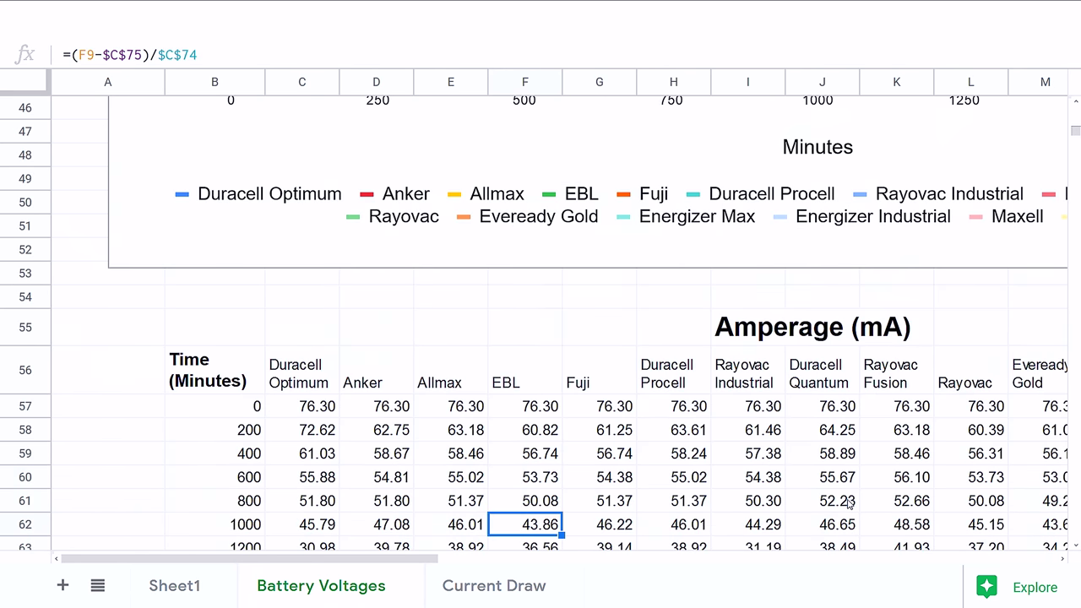
key(Down)
key(Down)
key(Down)
key(Down)
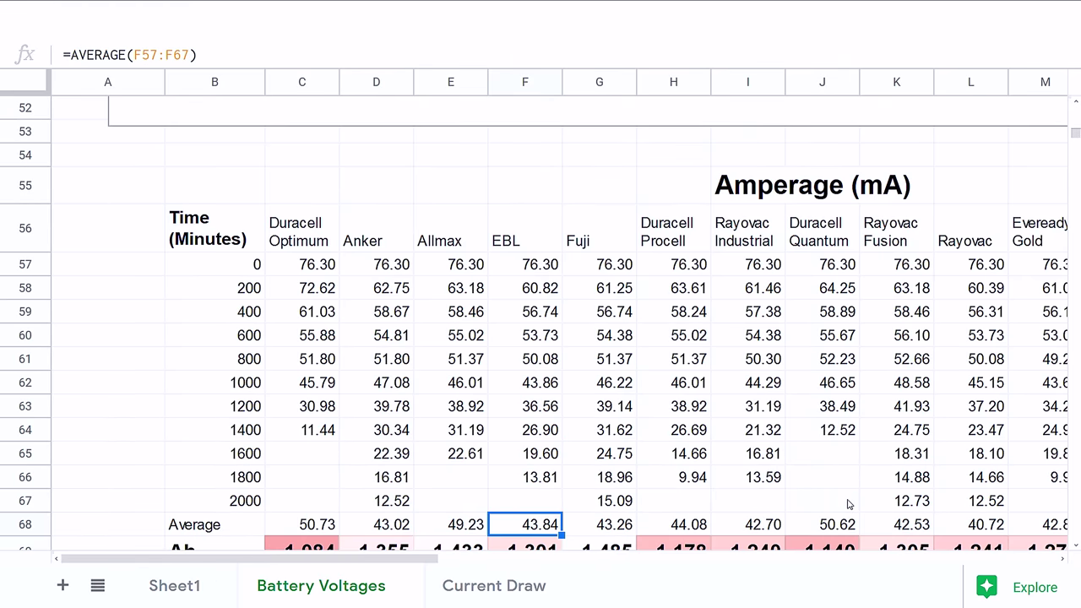
key(Down)
key(Down)
key(Down)
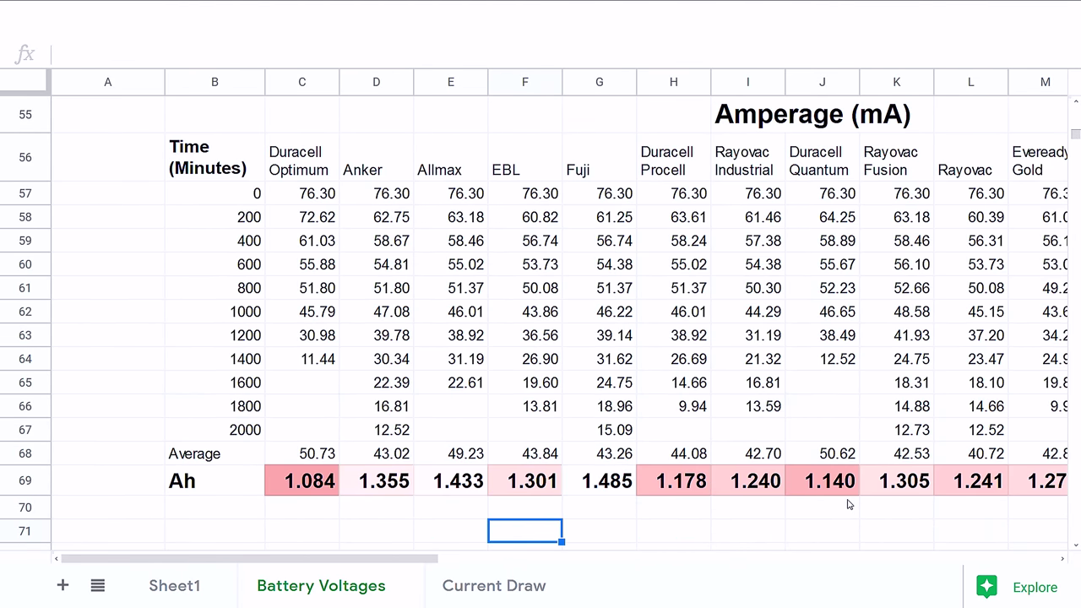
- Compare the Ah values in the amperage table across the brands to Amazon Basics
key(Right)
key(Right)
key(Right)
key(Right)
key(Right)
key(Right)
key(Right)
key(Right)
key(Right)
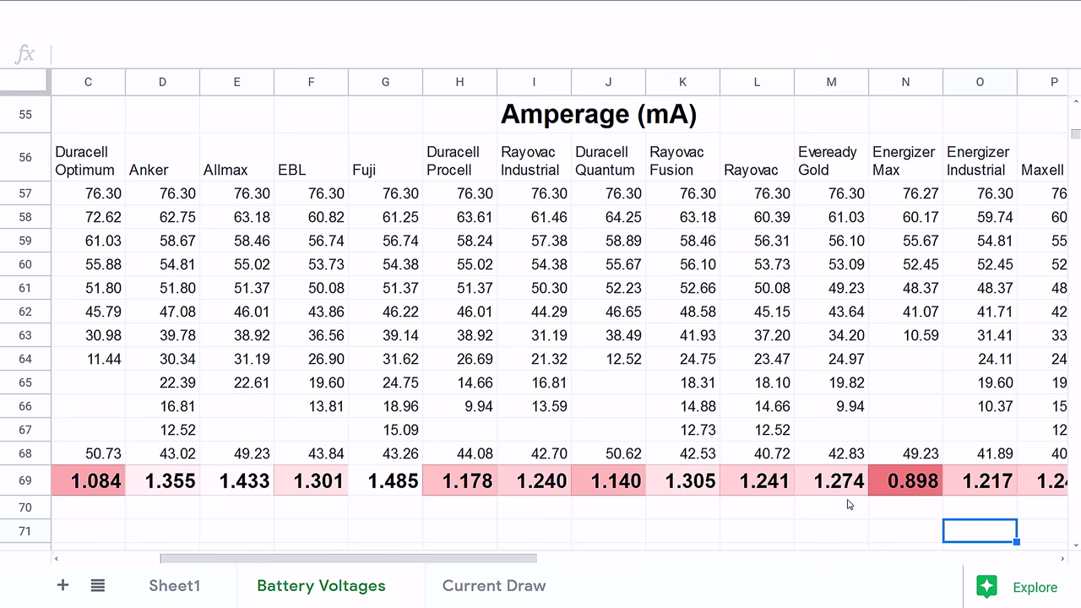
key(Right)
key(Right)
- Examine the Ah values from Amazon Basics back to Duracell Optimum
key(Left)
key(Left)
key(Left)
key(Left)
key(Left)
key(Left)
key(Left)
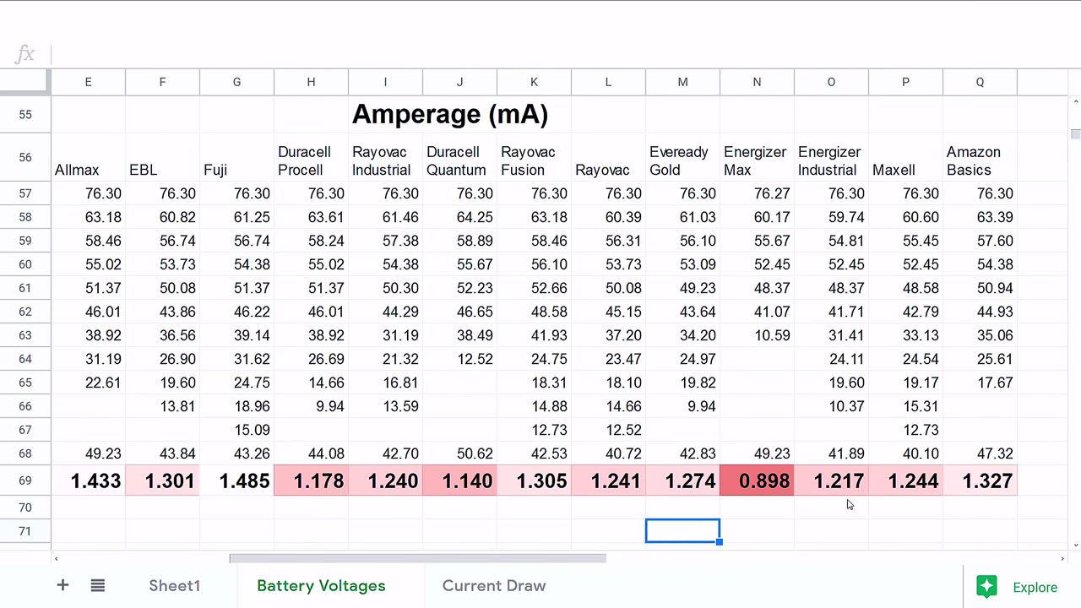
key(Left)
key(Left)
key(Left)
key(Left)
key(Left)
key(Left)
key(Left)
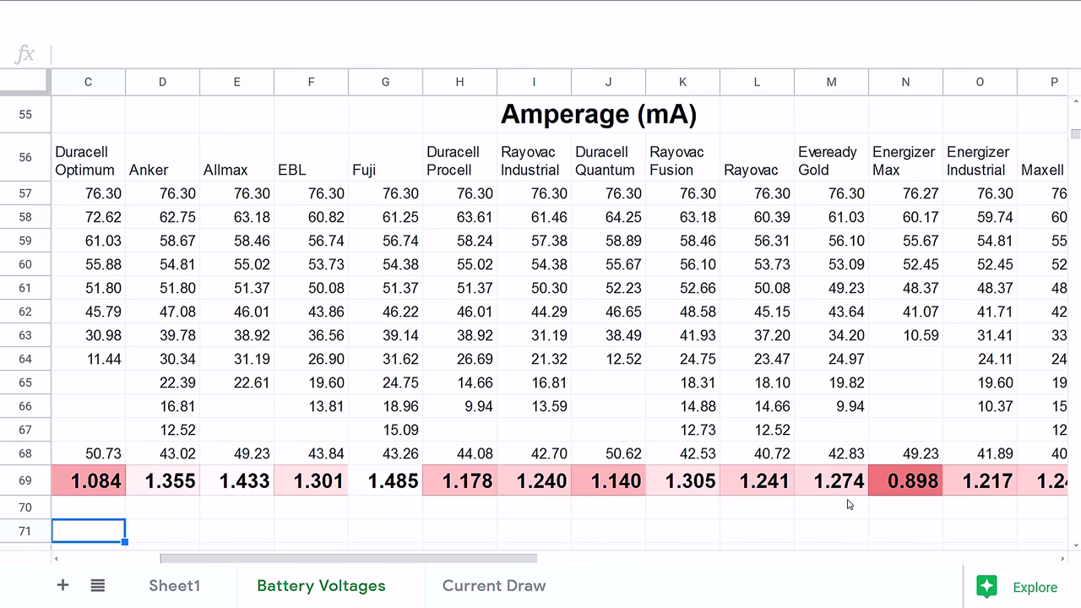
key(Left)
key(Left)
- Examine the Duracell Optimum amperage readings at 0 and 200 minutes, including the formula behind the 200-minute value
key(Up)
key(Up)
key(Up)
key(Up)
key(Up)
key(Up)
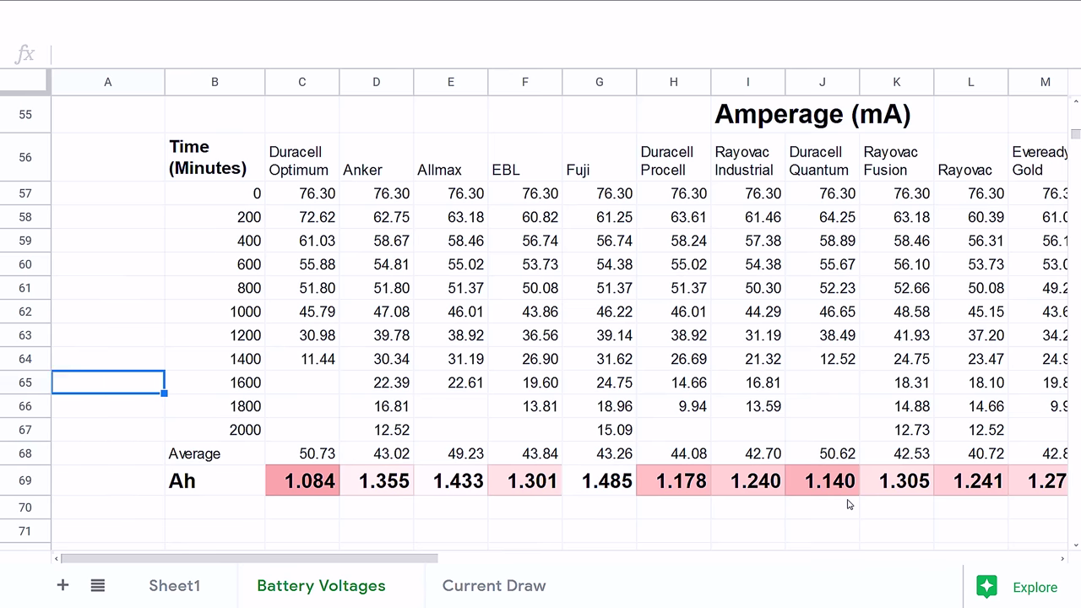
key(Up)
key(Up)
key(Up)
key(Up)
key(Up)
key(Up)
key(Up)
key(Up)
key(Right)
key(Right)
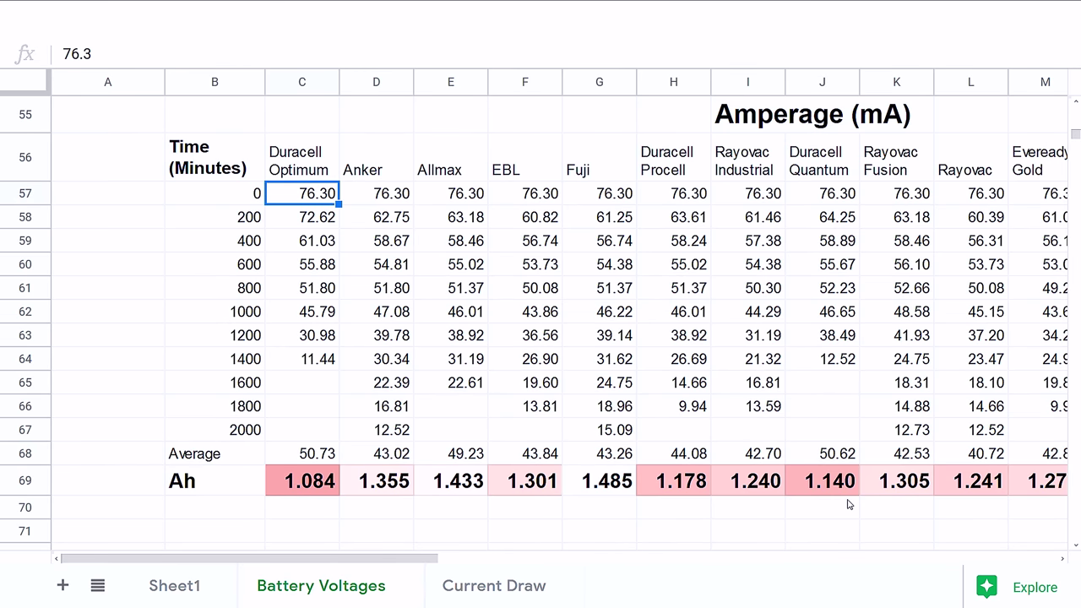
key(Down)
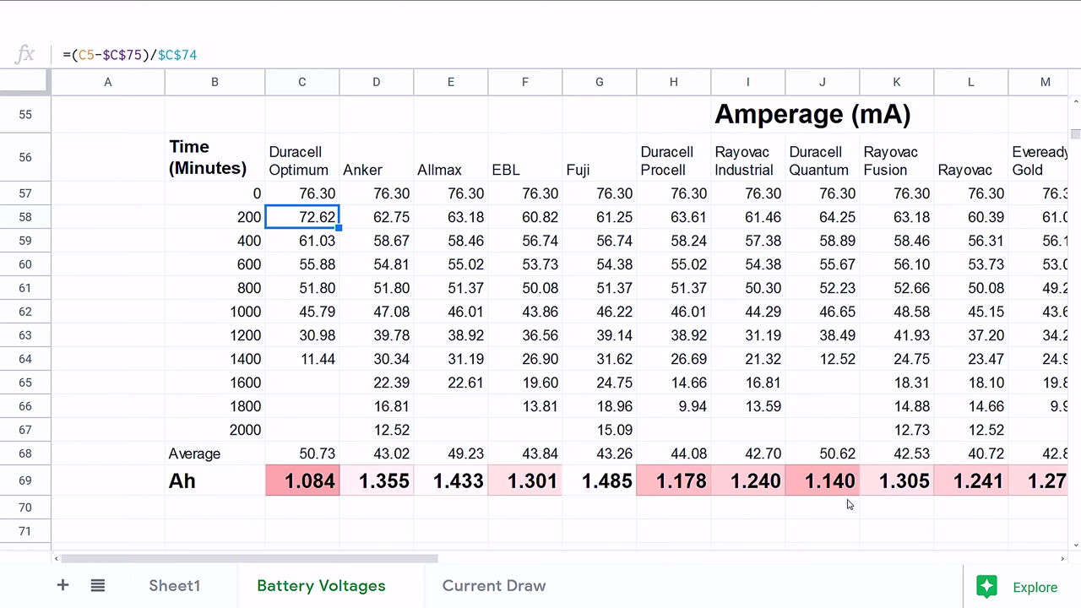
- Examine the Duracell Optimum amperage readings and their formulas from 400 down to 800 minutes
key(Down)
key(Down)
key(Down)
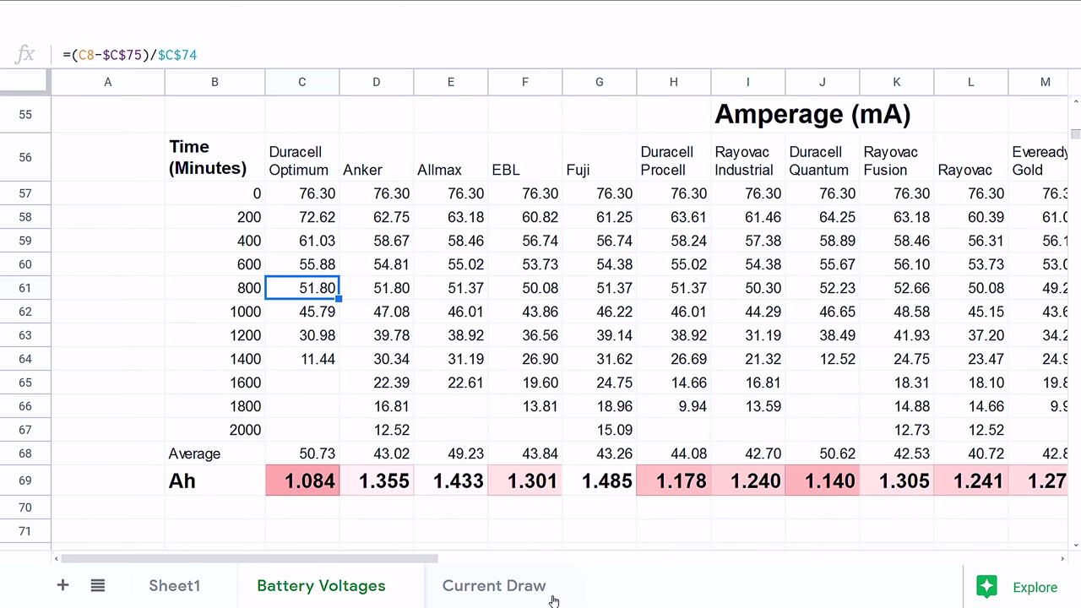
- Open the Current Draw sheet and bring up the 6V LED "Bulb" table above the chart
click(518, 595)
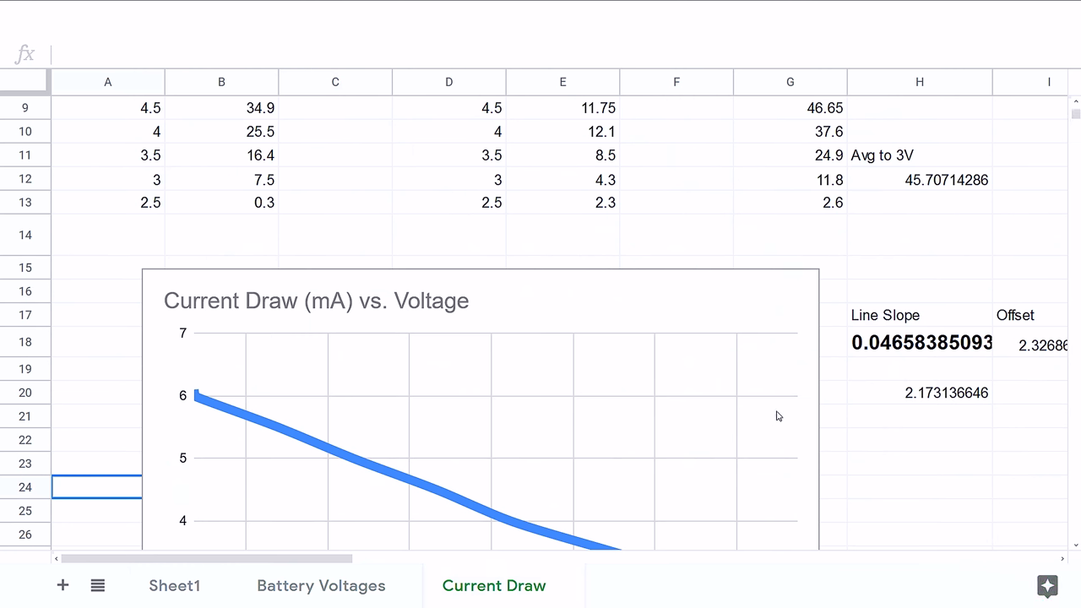
key(Up)
key(Up)
key(Up)
key(Up)
key(Up)
key(Up)
key(Up)
key(Up)
key(Up)
key(Up)
key(Up)
key(Up)
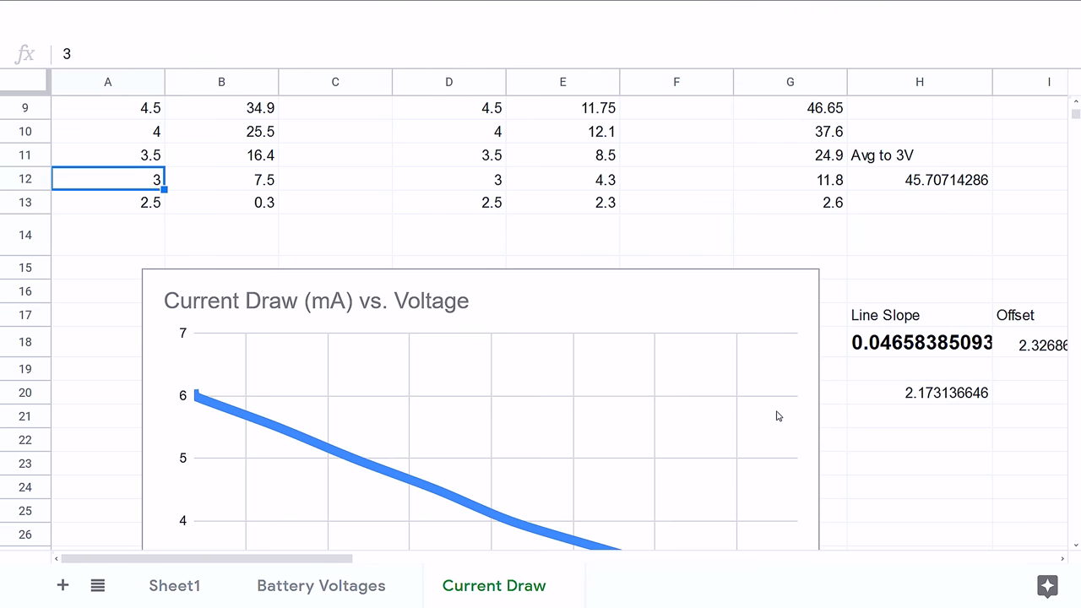
key(Up)
key(Up)
key(Up)
key(Up)
key(Up)
key(Up)
key(Up)
key(Up)
key(Up)
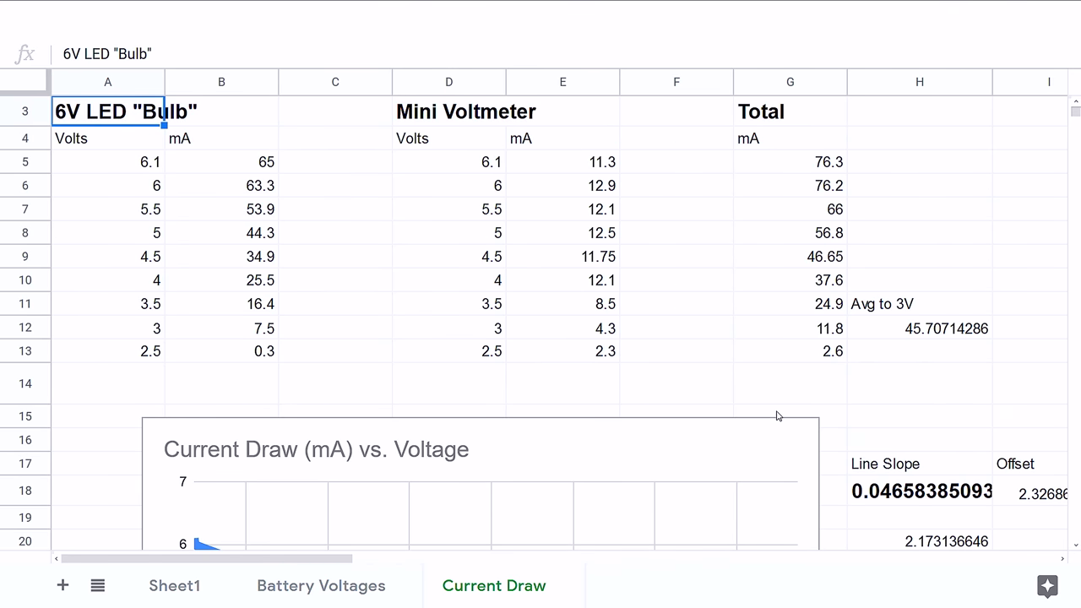
- Compare the first-row current readings across the 6V LED "Bulb", Mini Voltmeter and Total tables
key(Down)
key(Down)
key(Right)
key(Right)
key(Right)
key(Right)
key(Right)
key(Right)
key(Left)
key(Left)
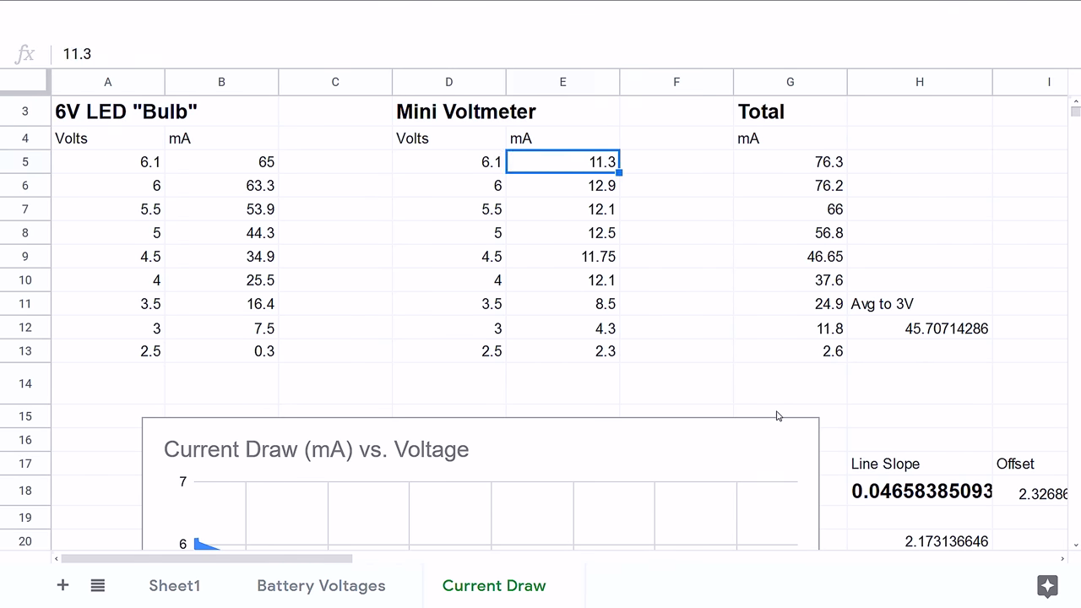
- Examine the Volts column of the 6V LED "Bulb" table from its header through the last row
key(Left)
key(Left)
key(Left)
key(Left)
key(Up)
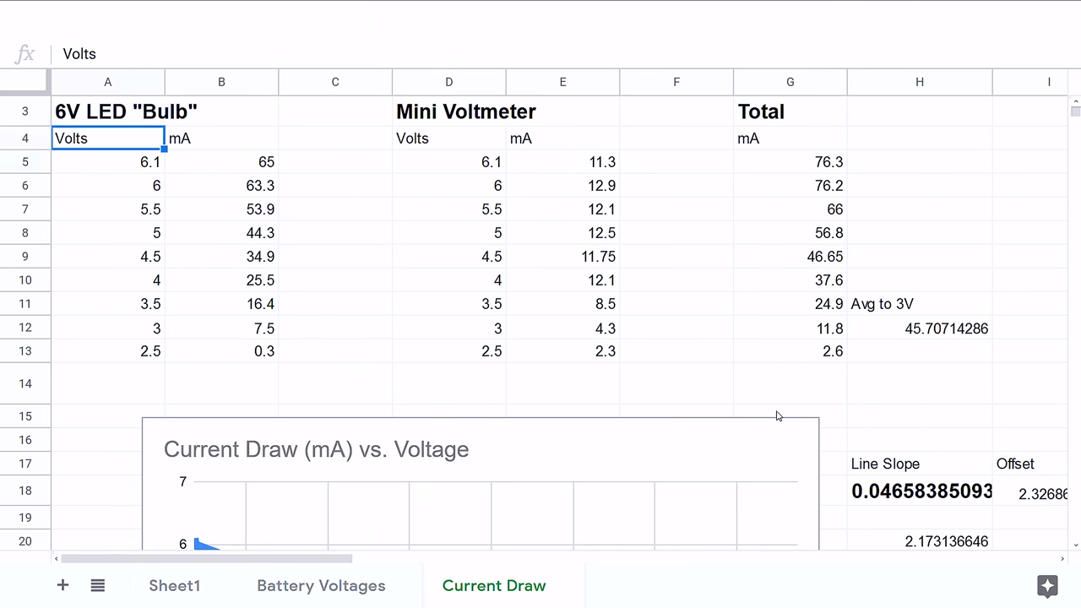
key(Down)
key(Down)
key(Down)
key(Down)
key(Down)
key(Down)
key(Down)
key(Down)
key(Down)
key(Down)
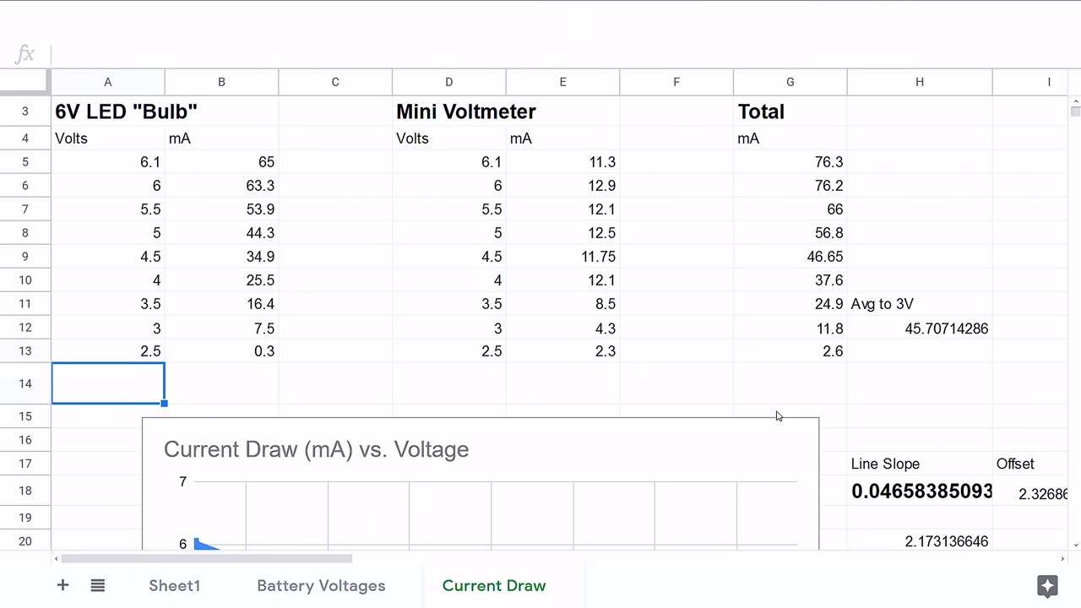
- Examine the 6V LED "Bulb" mA readings from the 6.1 V row down to the 3.5 V row
key(Up)
key(Up)
key(Up)
key(Up)
key(Up)
key(Up)
key(Up)
key(Up)
key(Up)
key(Right)
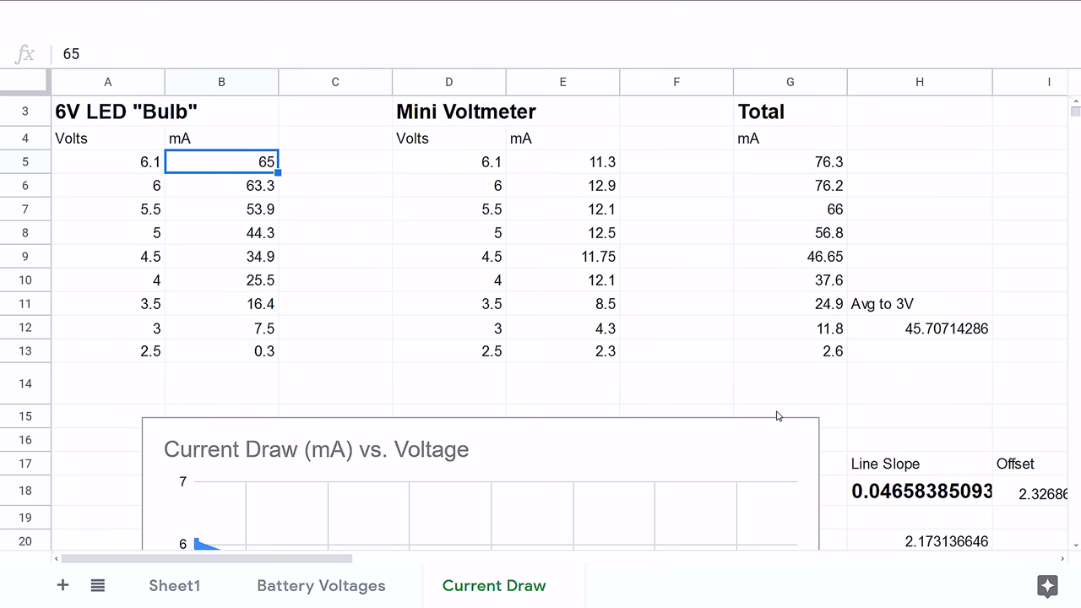
key(Down)
key(Down)
key(Down)
key(Down)
key(Down)
key(Down)
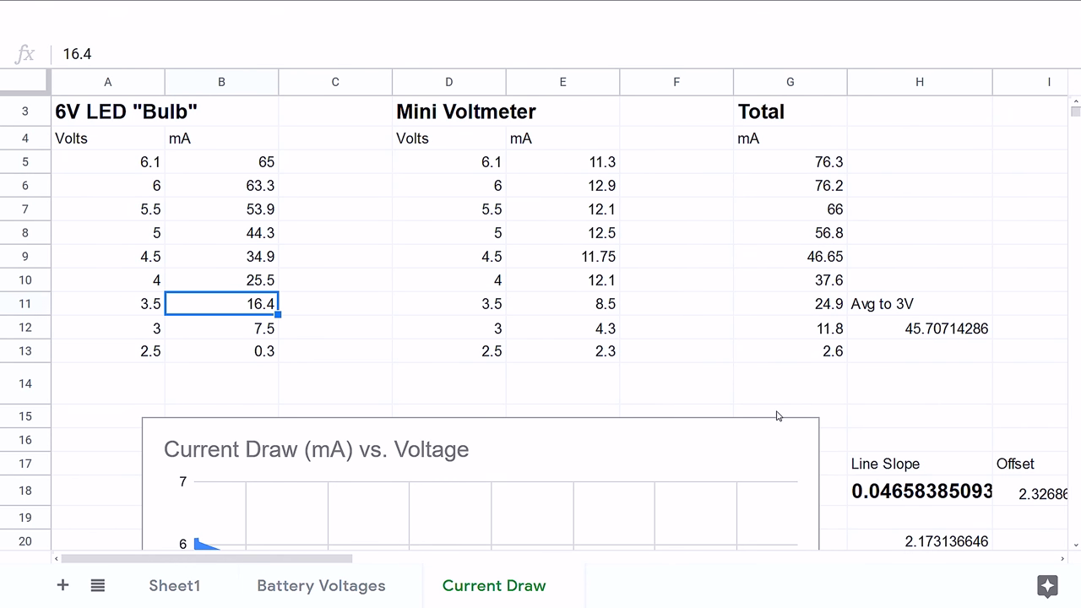
- Examine the Mini Voltmeter mA readings, comparing the 3.5 V row with the higher-voltage rows
key(Right)
key(Right)
key(Right)
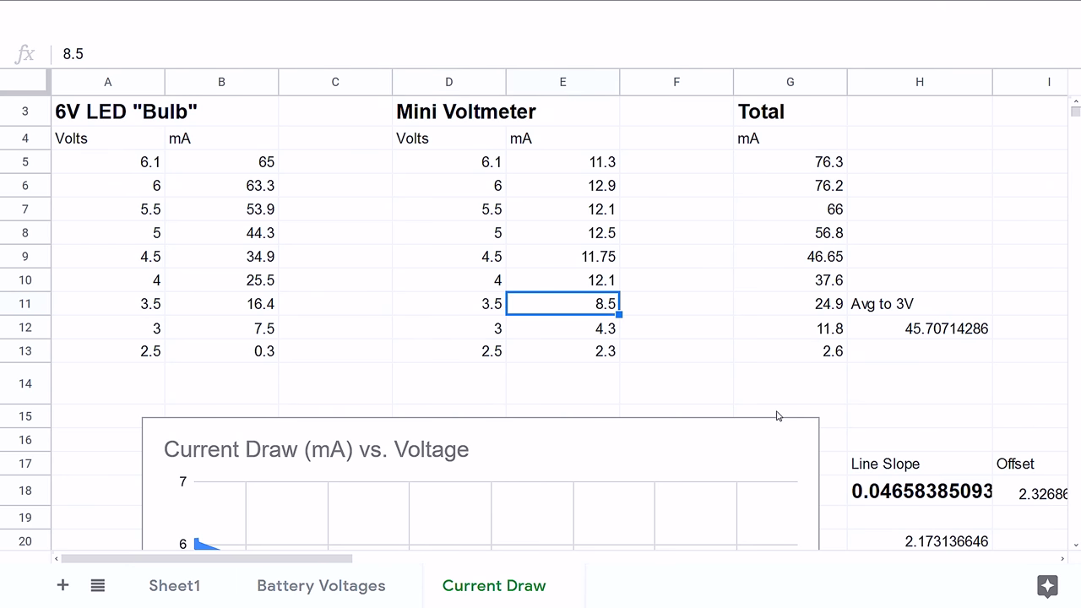
key(Up)
key(Up)
key(Up)
key(Up)
key(Up)
key(Up)
key(Down)
key(Down)
key(Down)
key(Down)
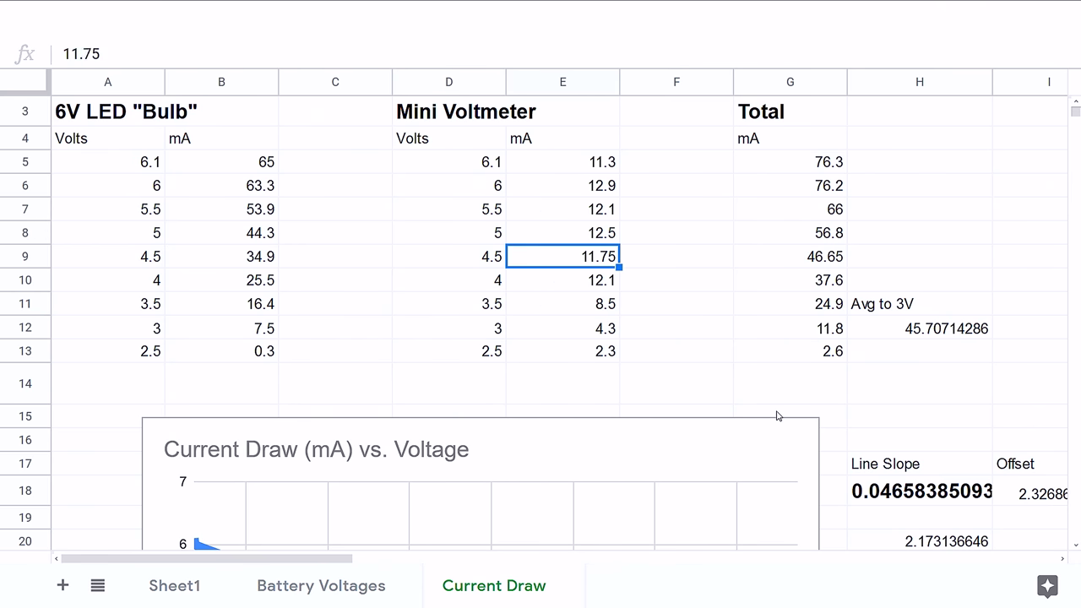
- Examine the Total mA value in the 3 V row and the formula behind it
key(Down)
key(Down)
key(Down)
key(Right)
key(Right)
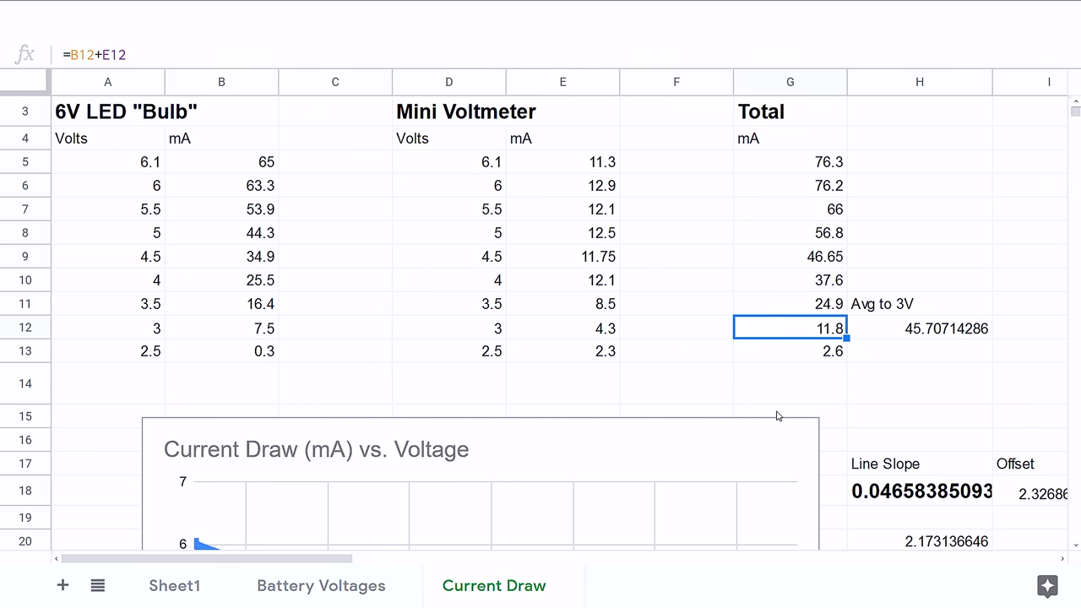
- Examine the Current Draw (mA) vs. Voltage chart down to its horizontal axis
key(Down)
key(Down)
key(Down)
key(Down)
key(Down)
key(Down)
key(Down)
key(Down)
key(Down)
key(Down)
key(Down)
key(Down)
key(Down)
key(Down)
key(Down)
key(Down)
key(Down)
key(Down)
key(Down)
key(Down)
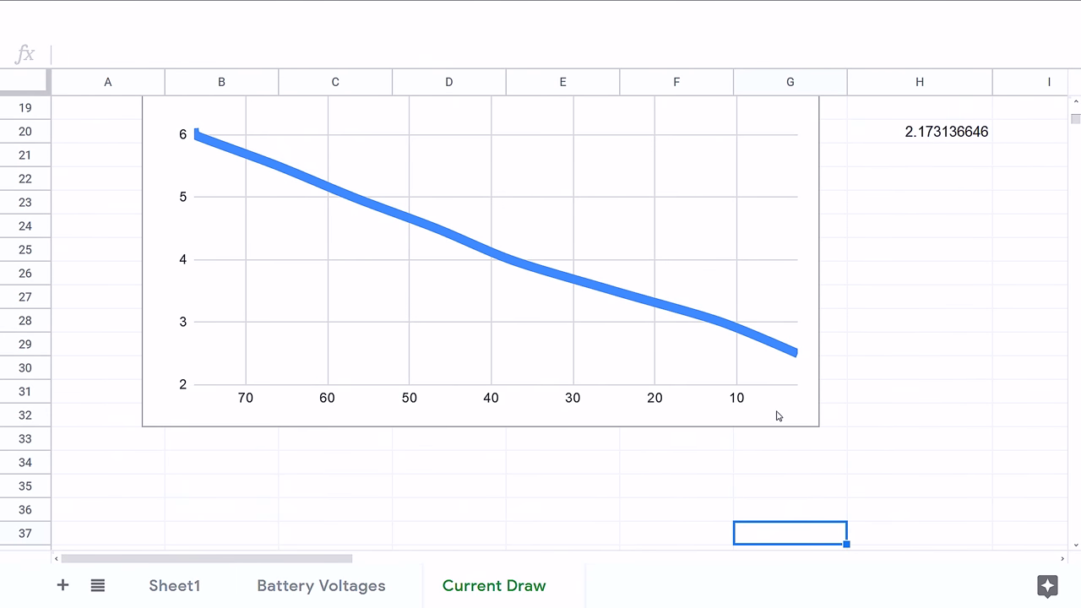
key(Up)
key(Up)
key(Up)
key(Up)
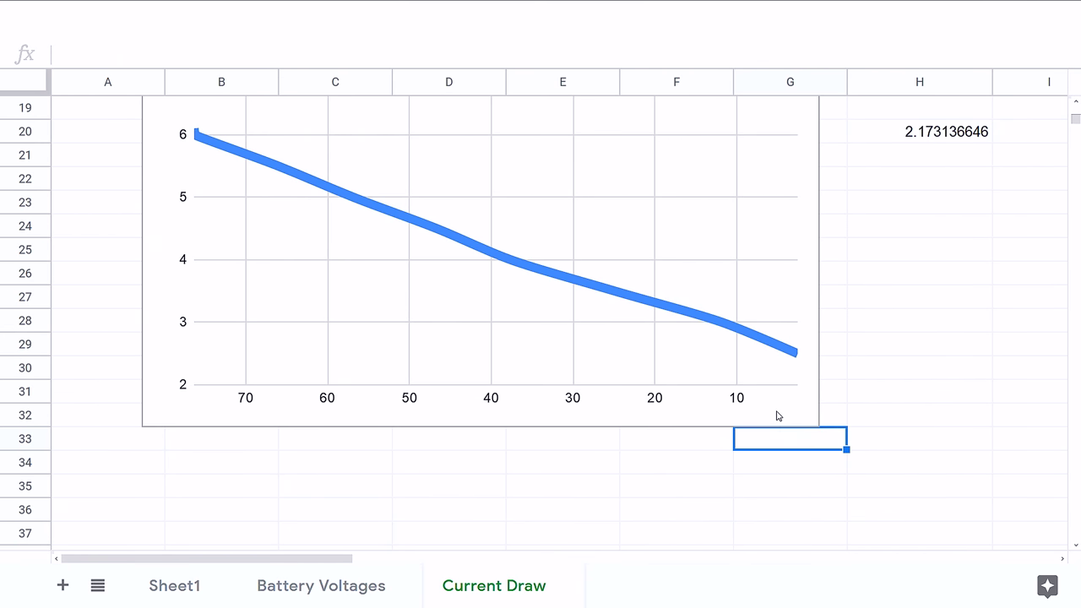
key(Down)
key(Down)
key(Down)
key(Down)
key(Down)
key(Down)
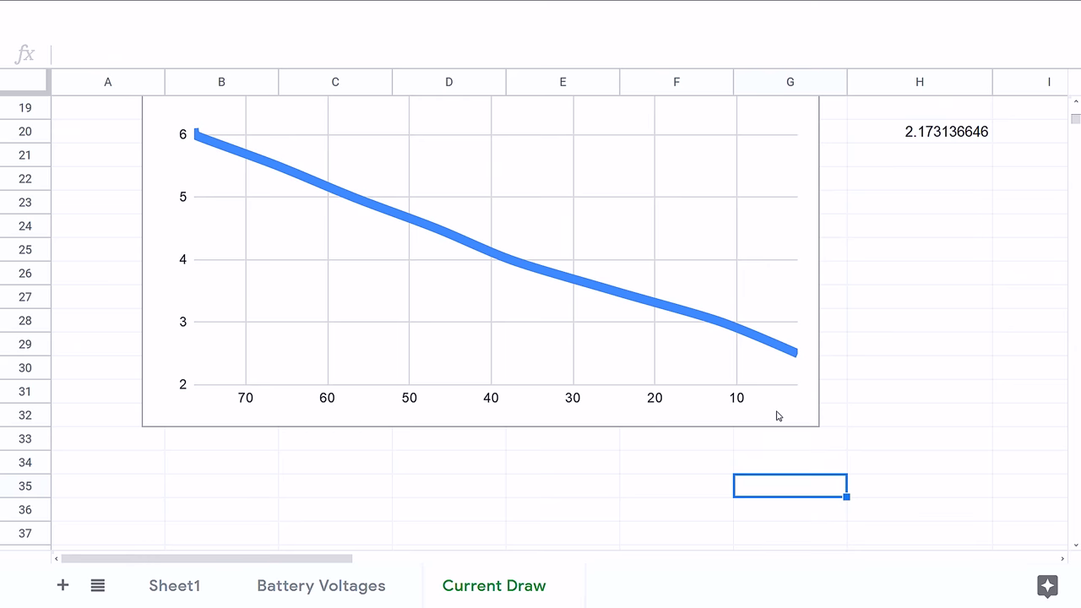
key(Down)
key(Down)
key(Down)
key(Down)
key(Down)
key(Down)
key(Down)
key(Down)
key(Down)
key(Down)
key(Down)
key(Down)
key(Down)
key(Down)
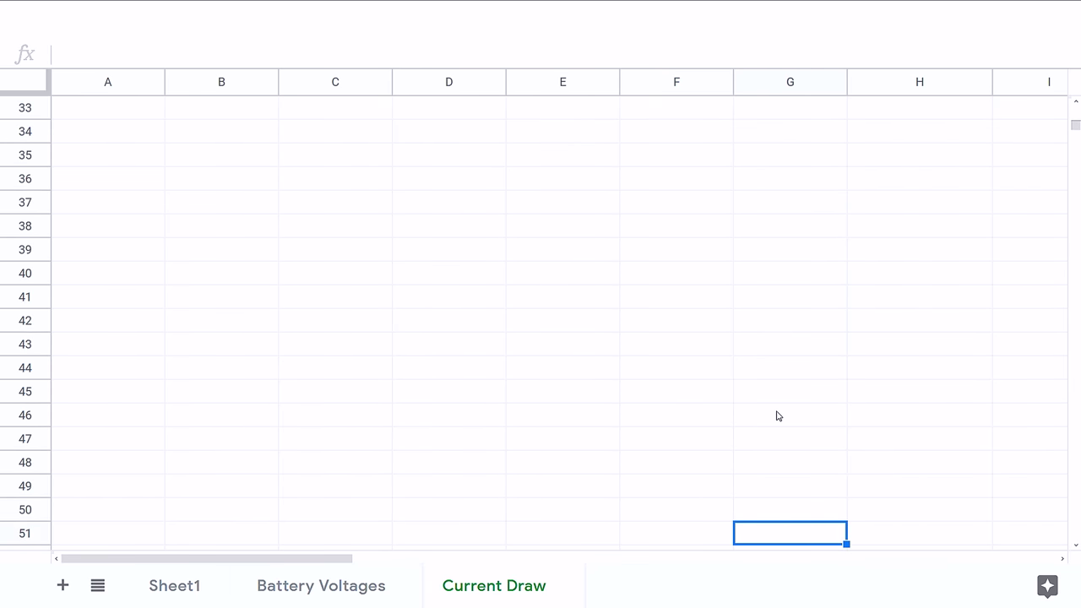
- Return to the Battery Voltages sheet and examine the Duracell Optimum amperage formulas between 200 and 1000 minutes
click(331, 598)
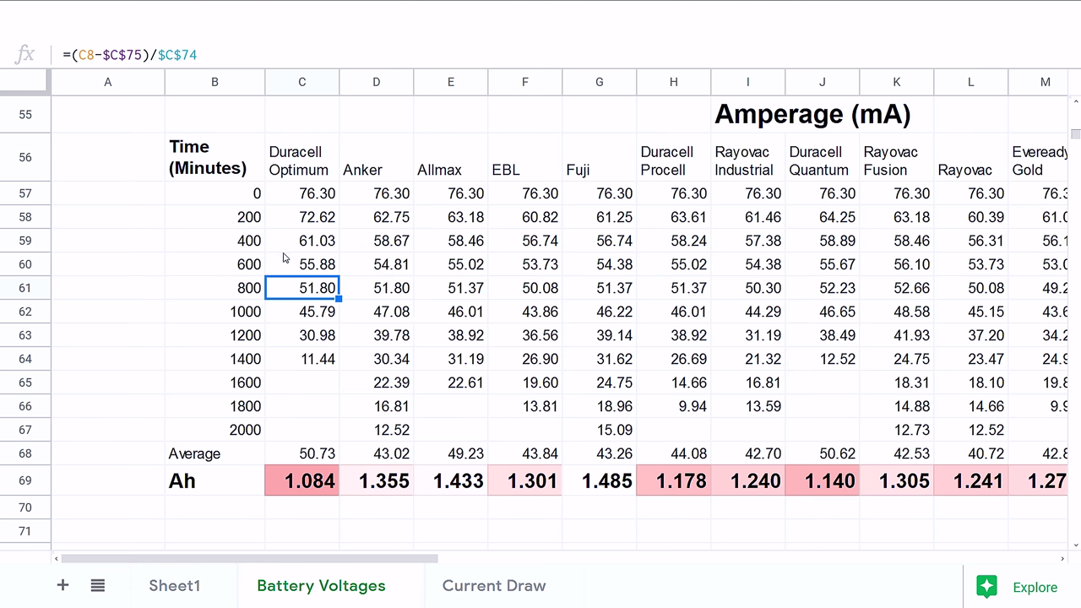
click(283, 256)
key(Up)
key(Up)
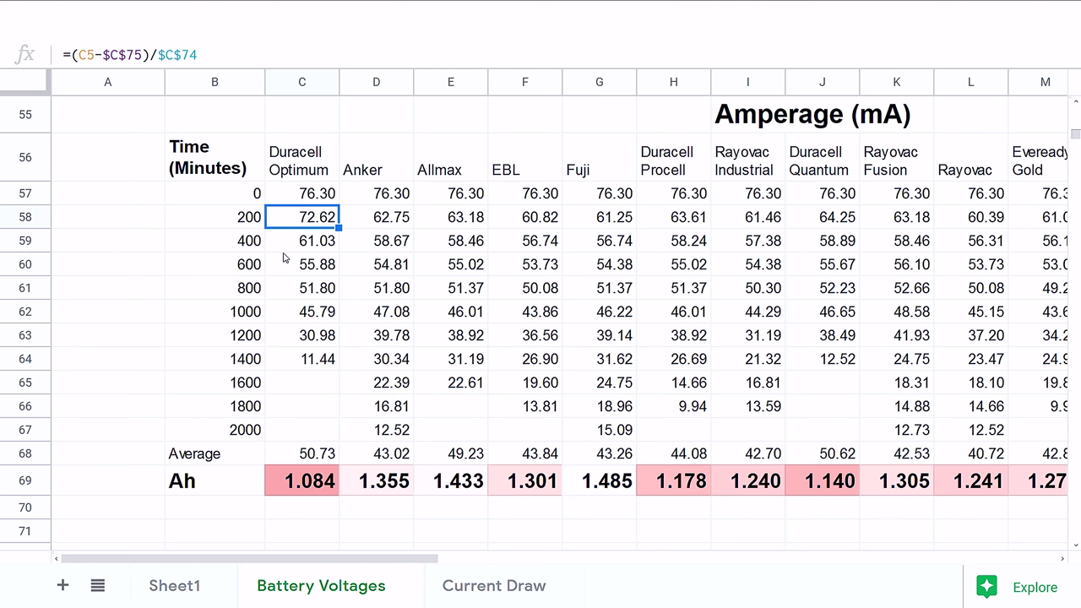
click(283, 254)
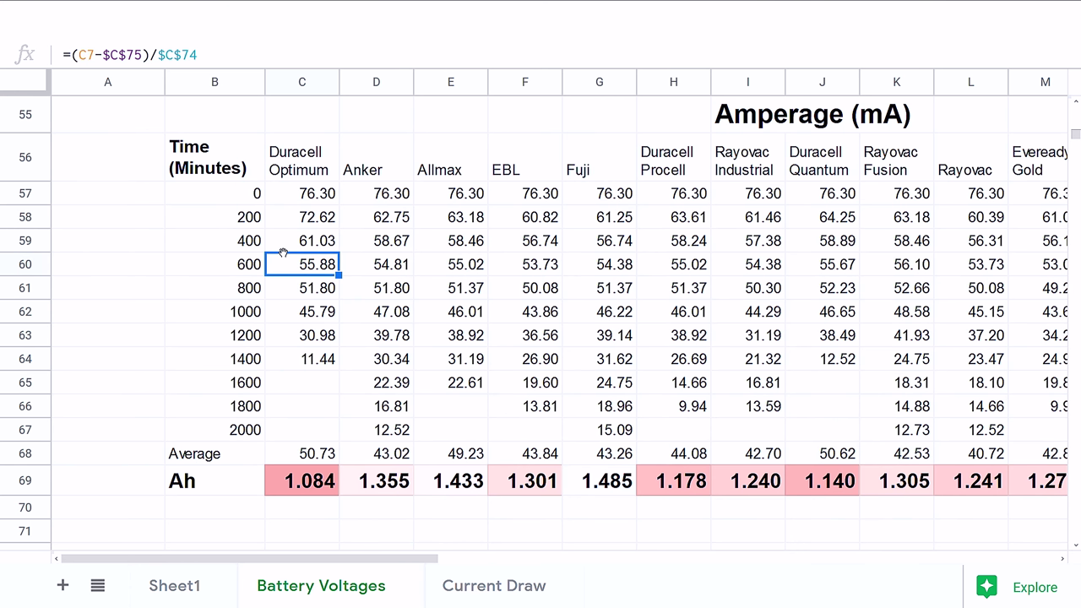
key(Down)
key(Down)
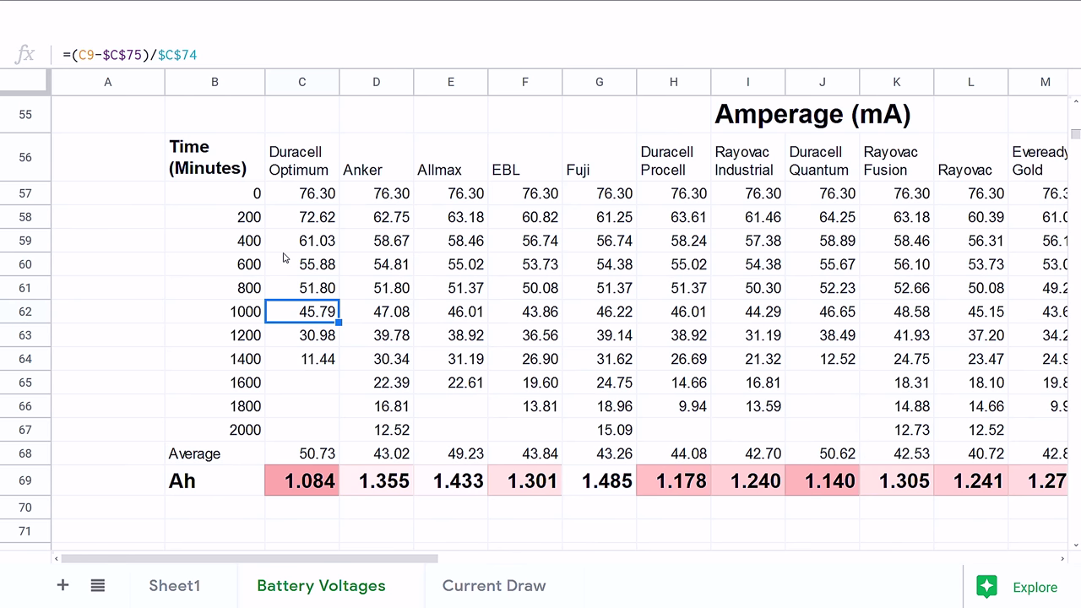
- Examine the Average amperage value for Duracell Optimum and its AVERAGE formula
key(Down)
key(Down)
key(Down)
key(Down)
key(Down)
key(Down)
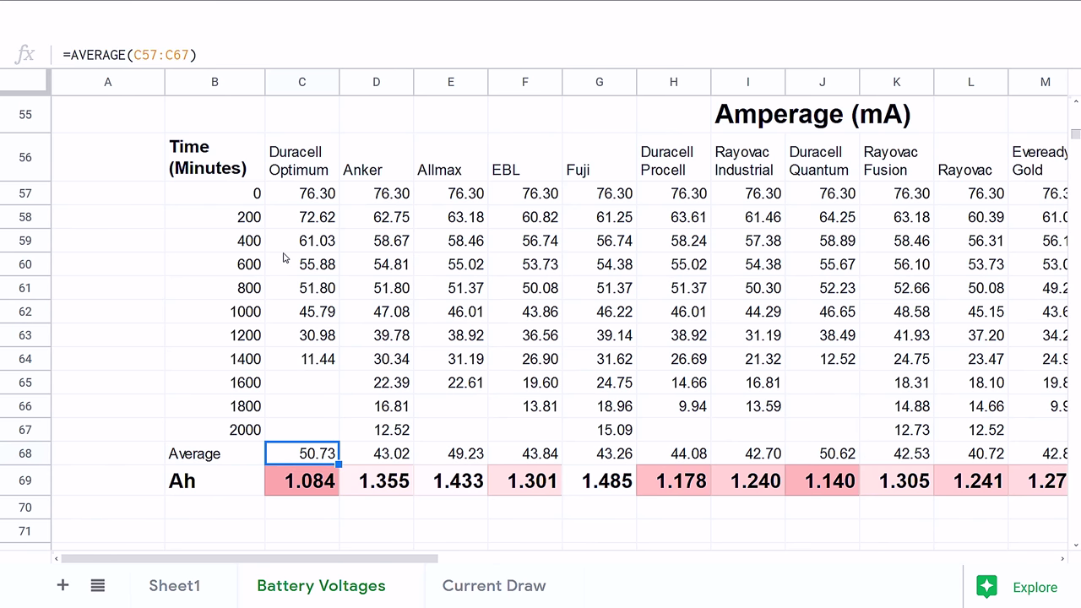
- Compare the Average amperage values across the brands from Anker to Maxell
key(Right)
key(Right)
key(Right)
key(Right)
key(Right)
key(Right)
key(Right)
key(Right)
key(Right)
key(Right)
key(Right)
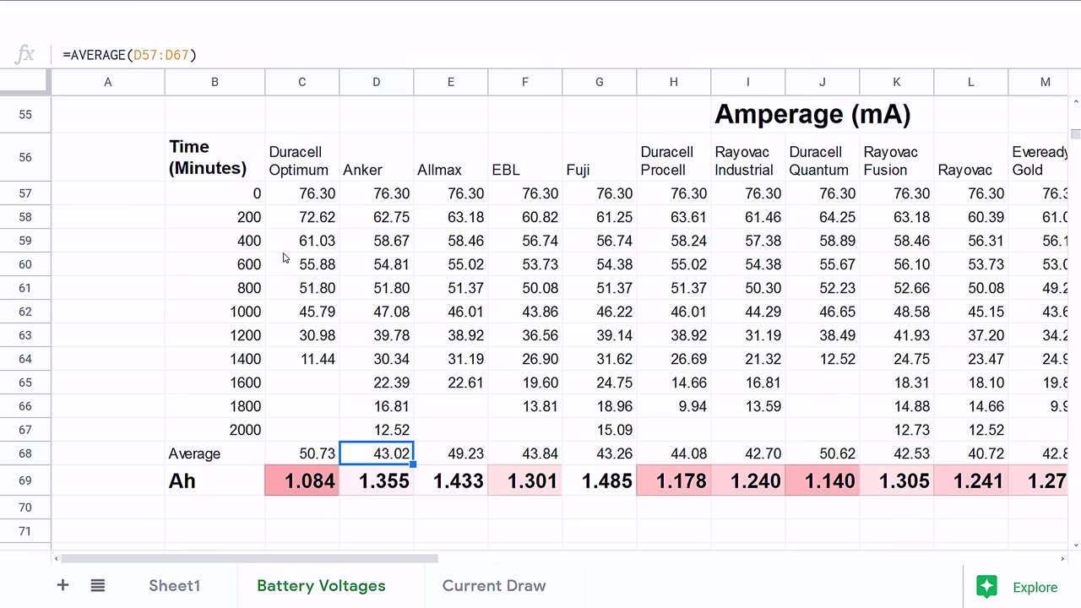
key(Right)
key(Right)
key(Right)
key(Right)
key(Right)
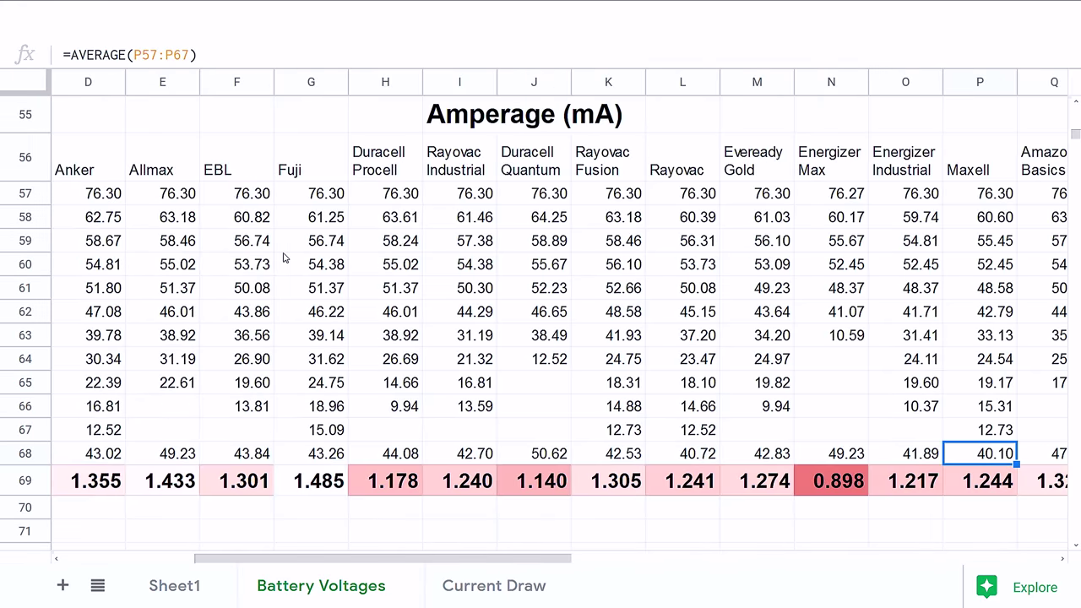
- Return along the Average amperage row and examine the Ah formulas for Anker and Duracell Optimum
key(Left)
key(Left)
key(Left)
key(Left)
key(Left)
key(Left)
key(Left)
key(Left)
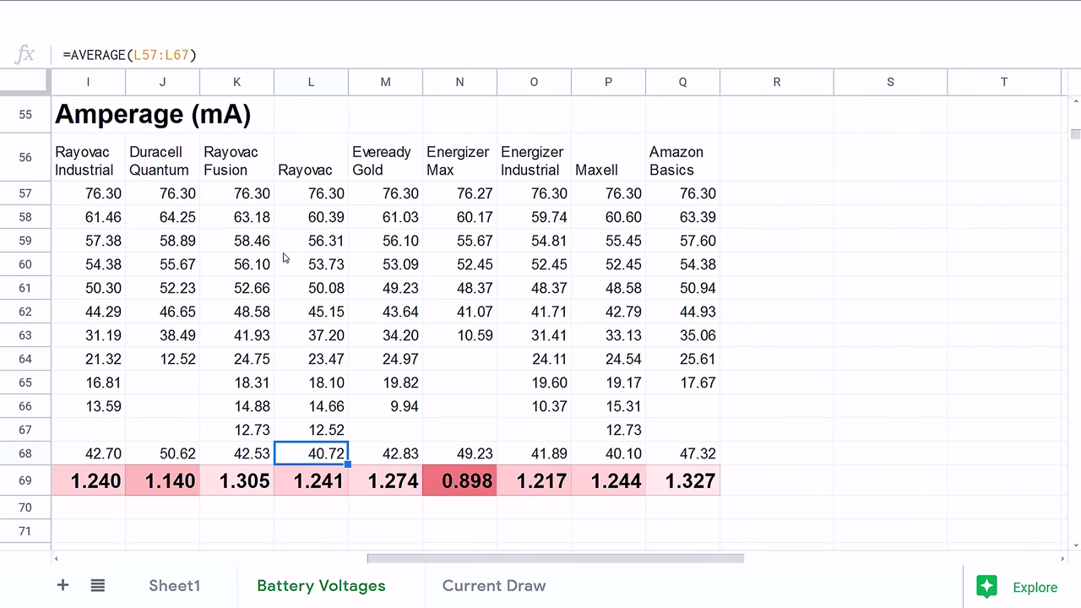
key(Home)
key(Right)
key(Right)
key(Right)
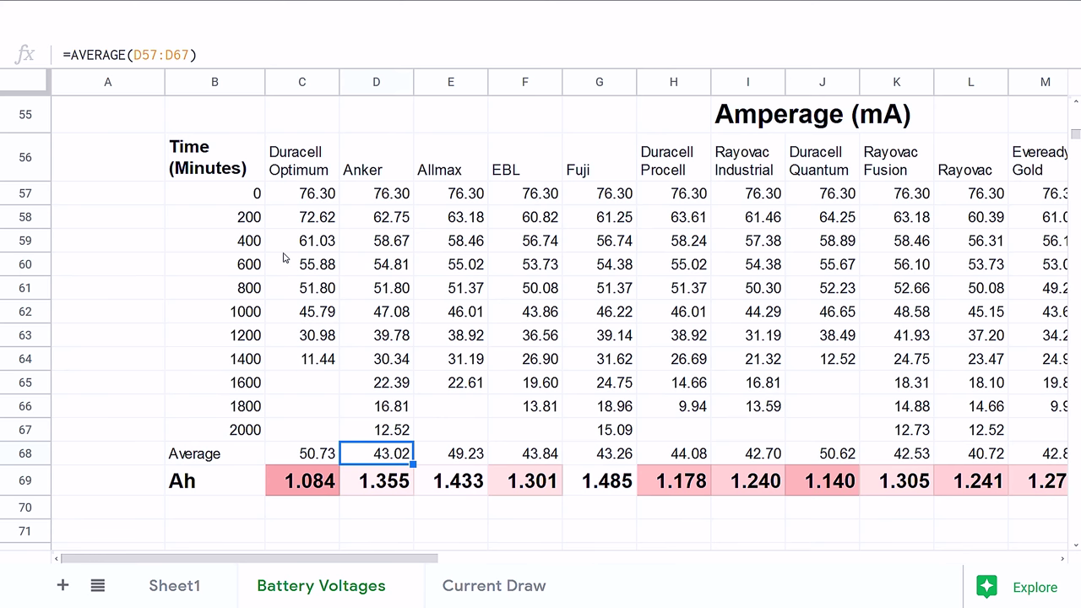
key(Down)
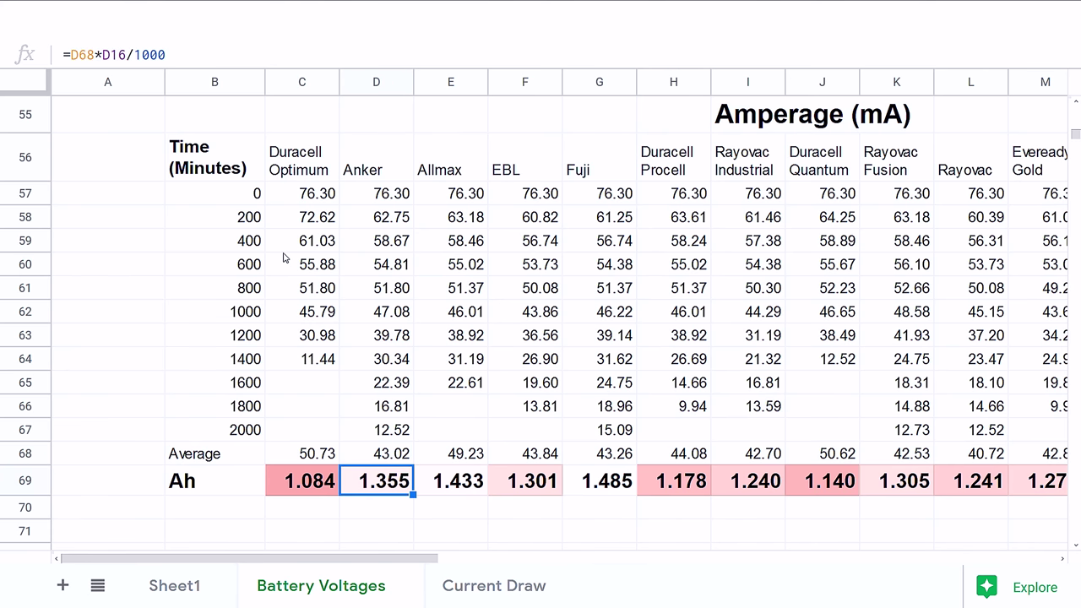
key(Left)
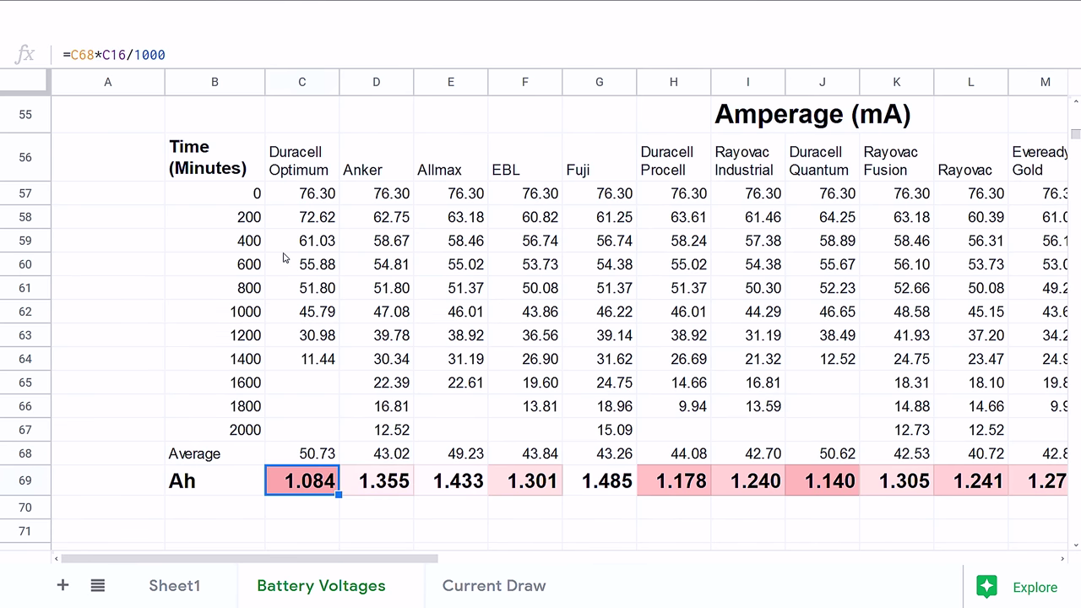
- Compare the Ah values of the brands between Duracell Optimum and Rayovac Industrial
key(Right)
key(Right)
key(Right)
key(Right)
key(Right)
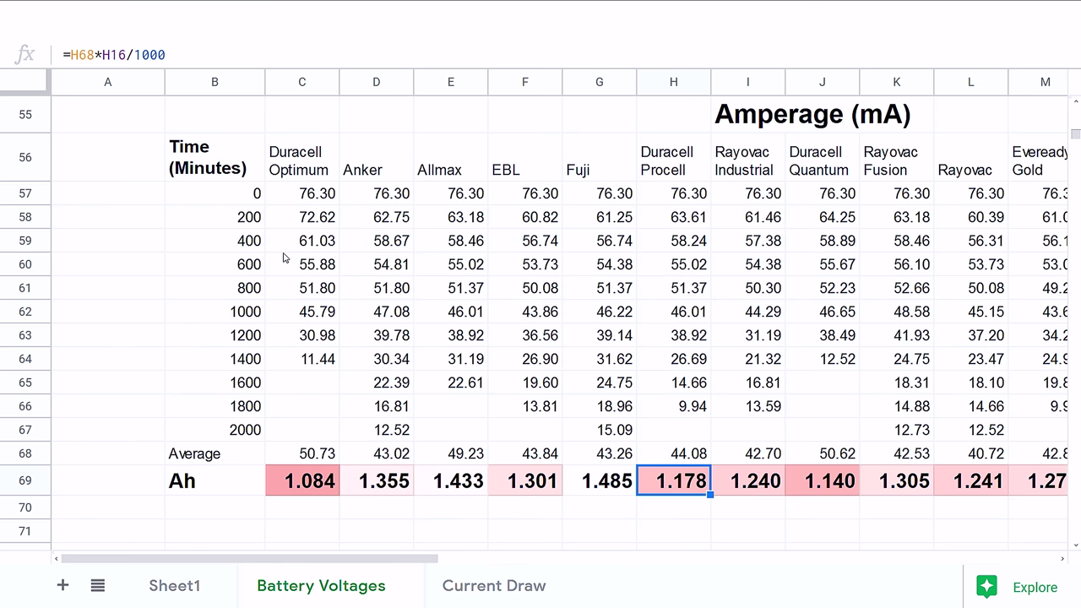
key(Left)
key(Left)
key(Left)
key(Left)
key(Left)
key(Right)
key(Right)
key(Right)
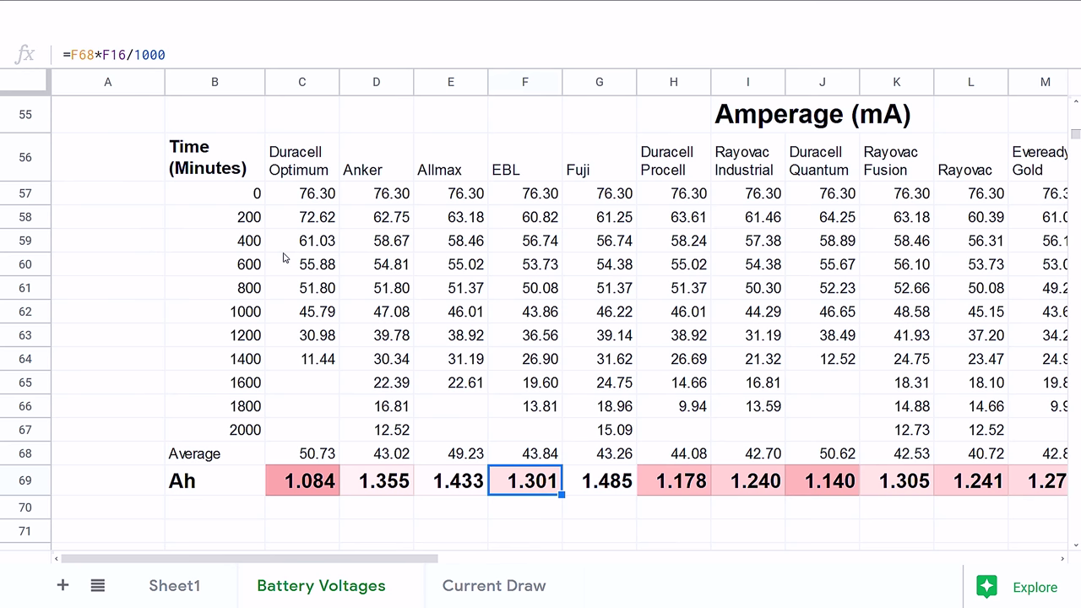
key(Right)
key(Right)
key(Right)
key(Left)
key(Left)
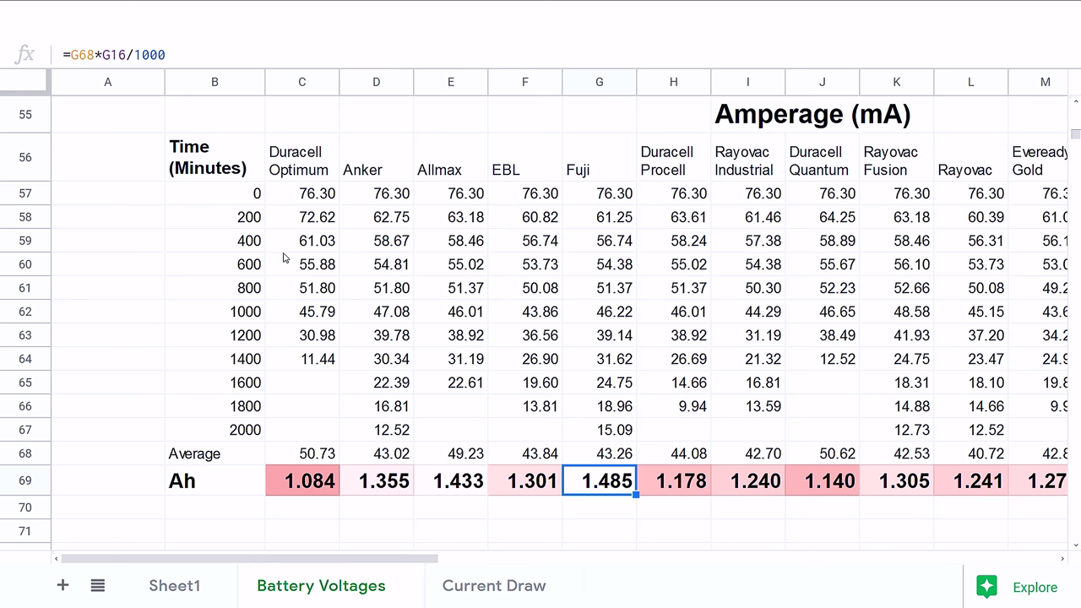
- Examine Fuji's amperage readings from 1600 minutes down to its Ah value, and Rayovac Industrial's Ah formula
key(Up)
key(Up)
key(Up)
key(Up)
key(Down)
key(Down)
key(Down)
key(Down)
key(Right)
key(Right)
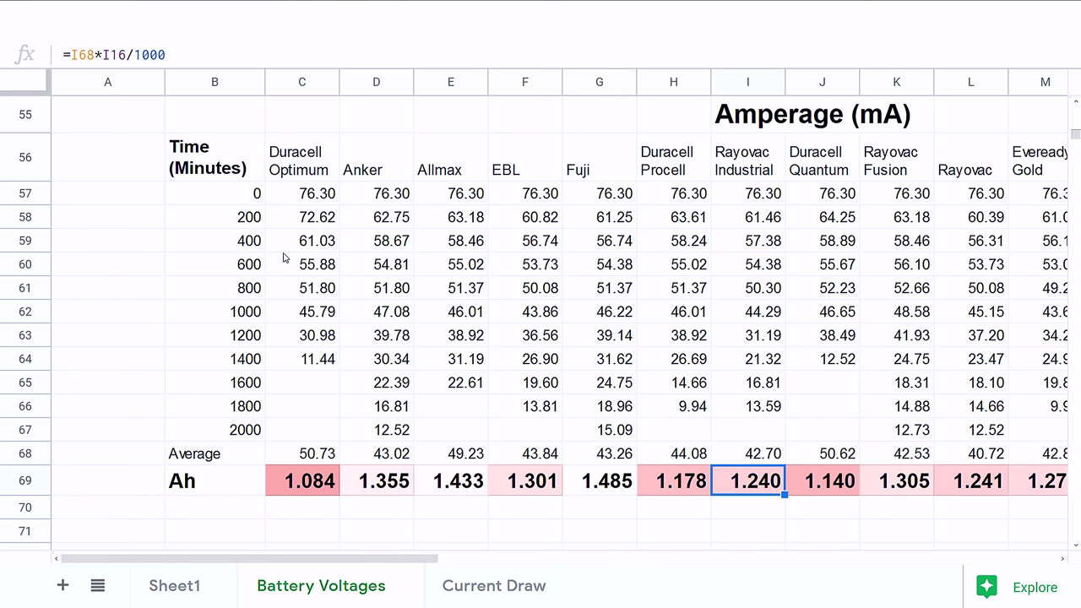
- Compare Fuji's Ah value with those of Anker, Allmax, EBL and Duracell Procell
key(Left)
key(Left)
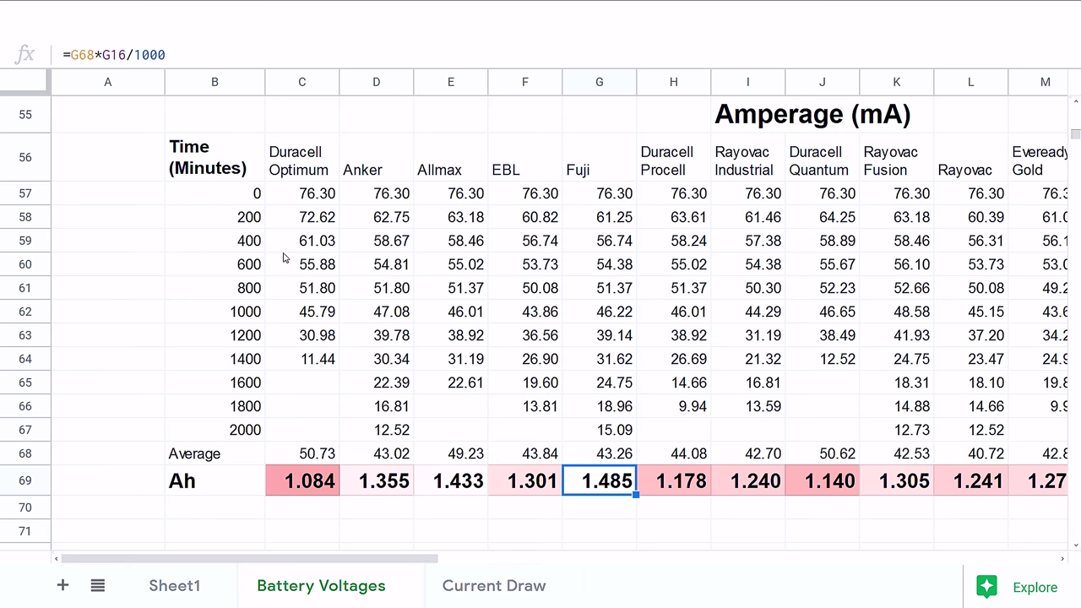
key(Left)
key(Left)
key(Left)
key(Right)
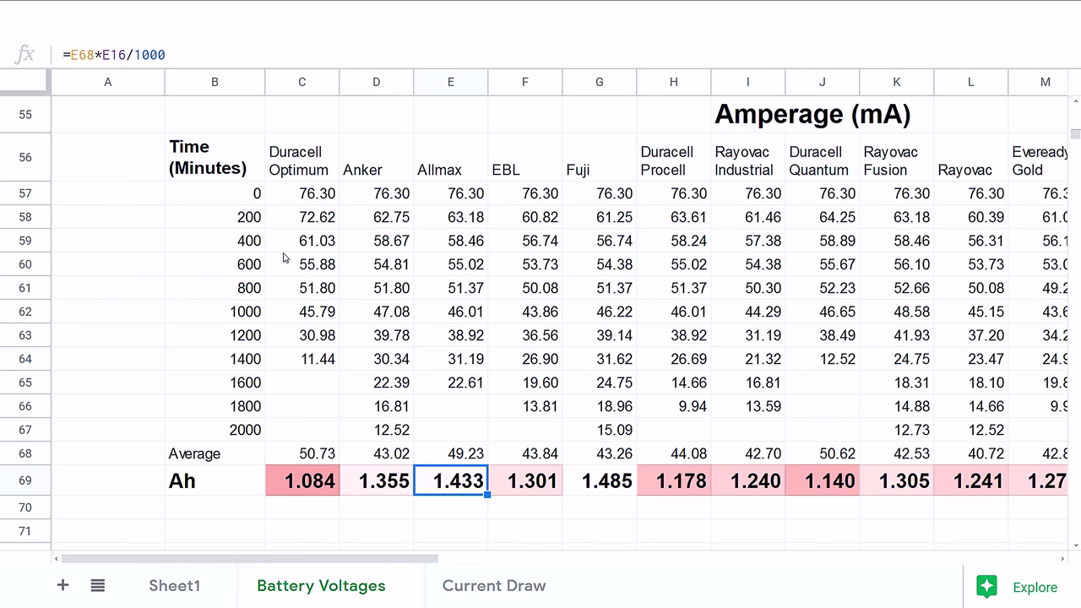
key(Right)
key(Right)
key(Right)
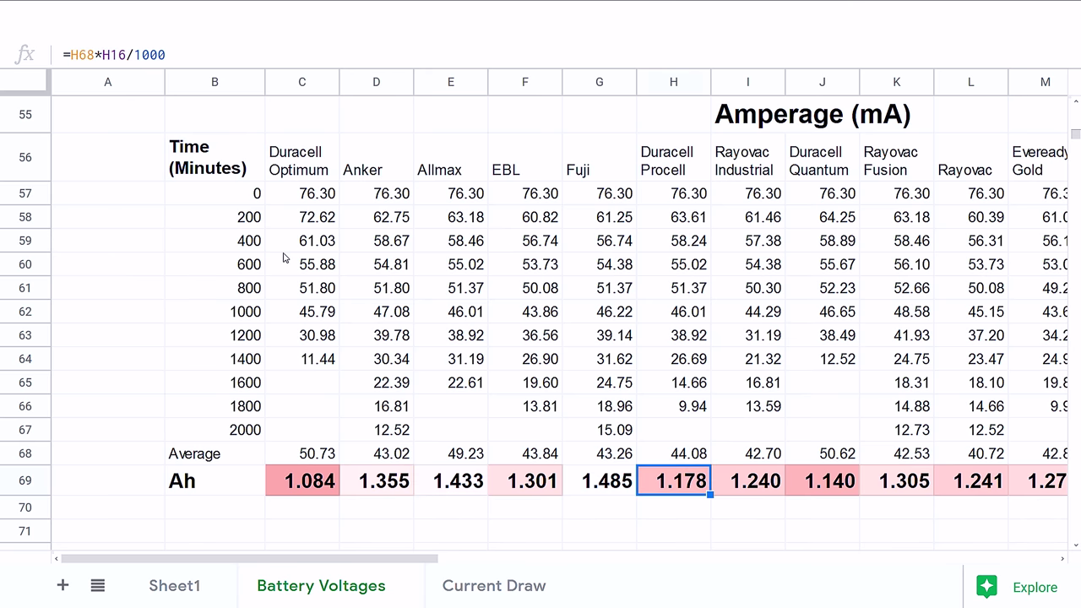
- Examine the formula behind the Slope value below the Ah row
key(Left)
key(Left)
key(Down)
key(Down)
key(Down)
key(Down)
key(Down)
key(Down)
key(Down)
key(Down)
key(Down)
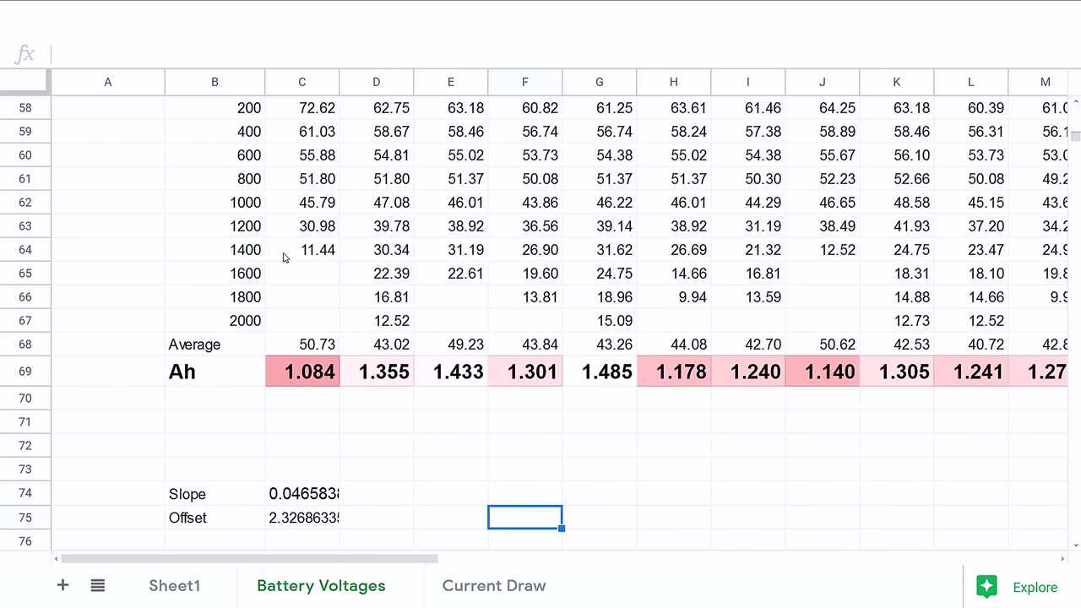
key(Up)
key(Up)
key(Up)
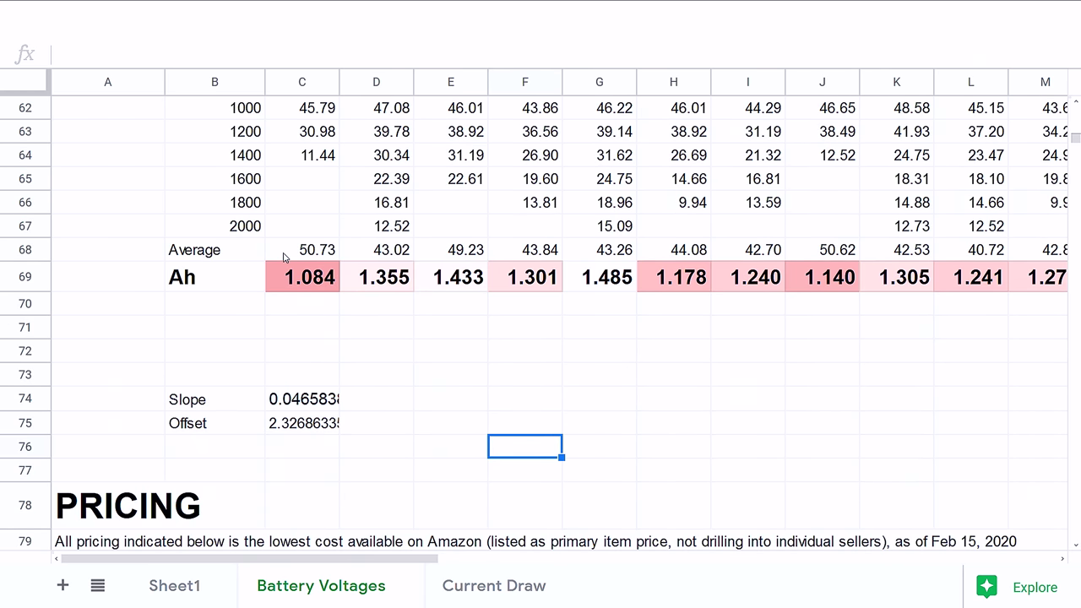
key(Left)
key(Left)
key(Left)
key(Left)
key(Up)
key(Right)
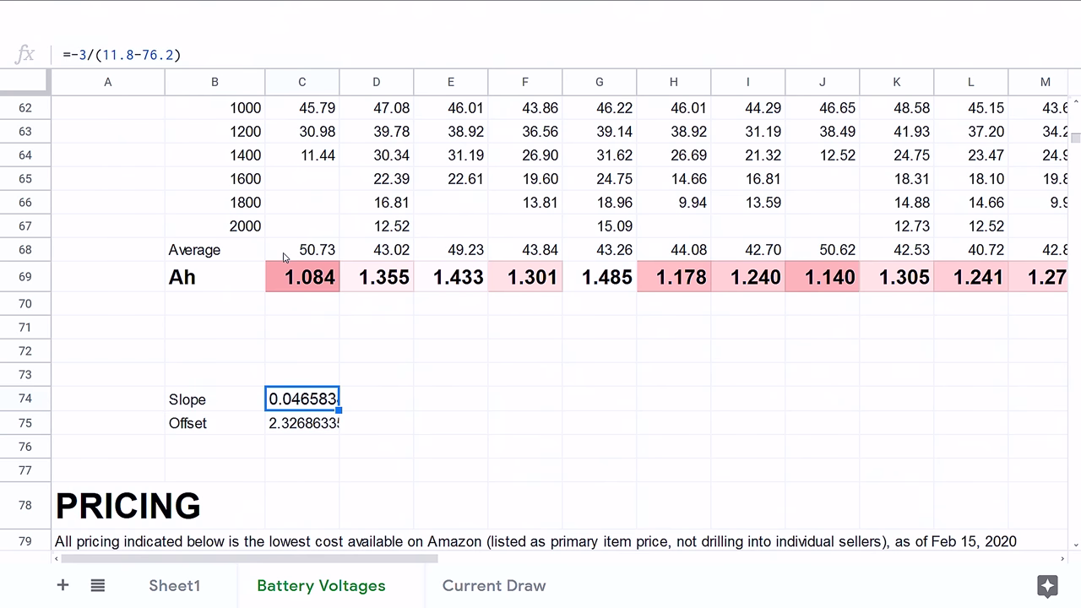
- Examine the PRICING table's small and bulk quantity prices and Price/Ah figures down to Eveready Gold
key(Down)
key(Down)
key(Down)
key(Down)
key(Down)
key(Down)
key(Down)
key(Down)
key(Down)
key(Down)
key(Down)
key(Down)
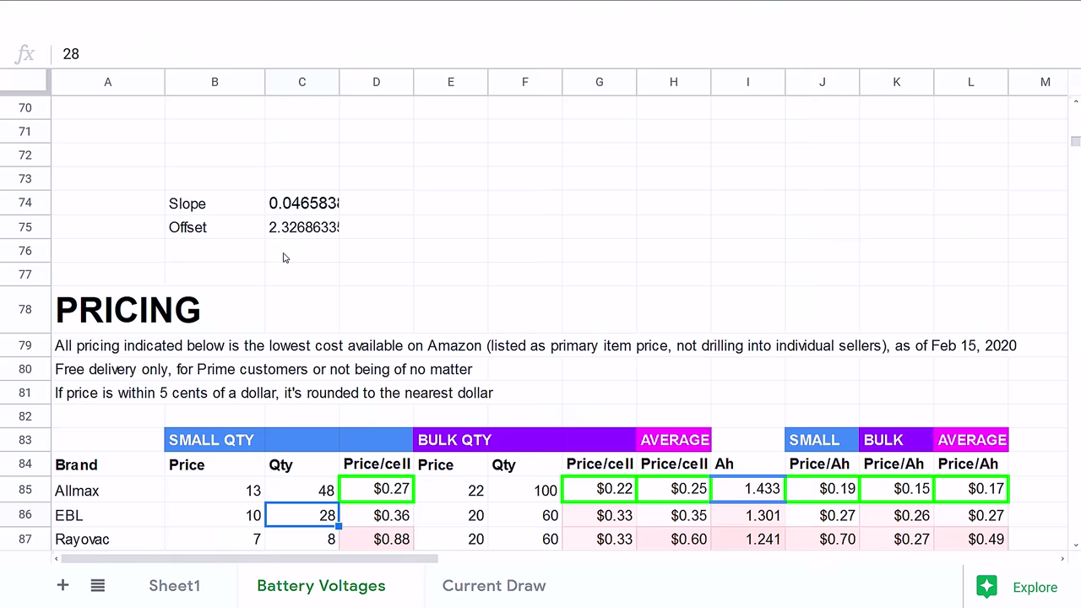
key(Down)
key(Down)
key(Down)
key(Down)
key(Down)
key(Down)
key(Down)
key(Down)
key(Down)
key(Down)
key(Down)
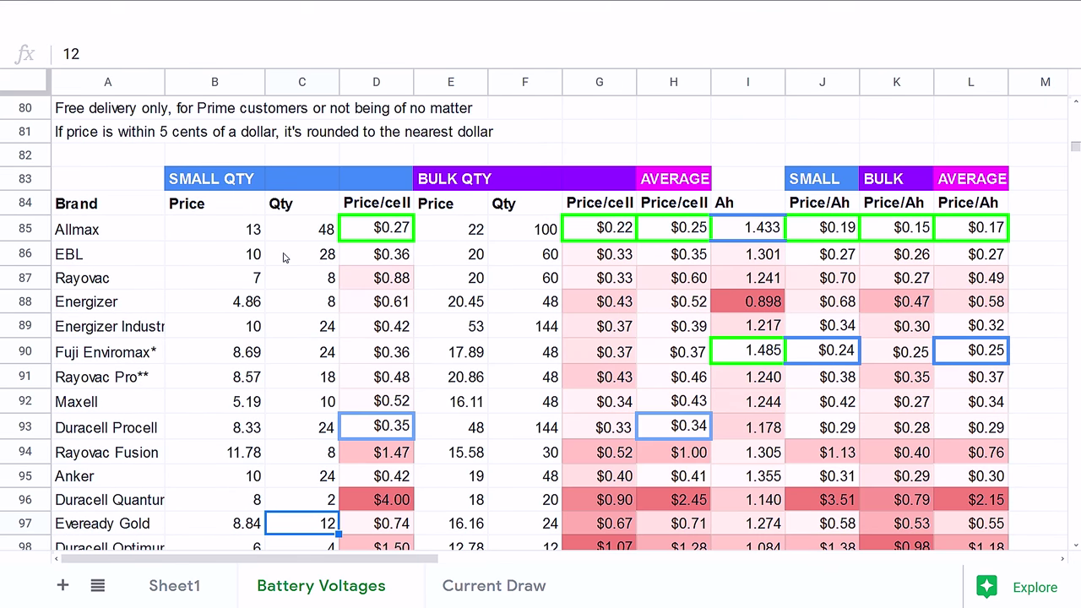
- Open Sheet1 and go to the Time to 3V heading in its runtime table
click(179, 591)
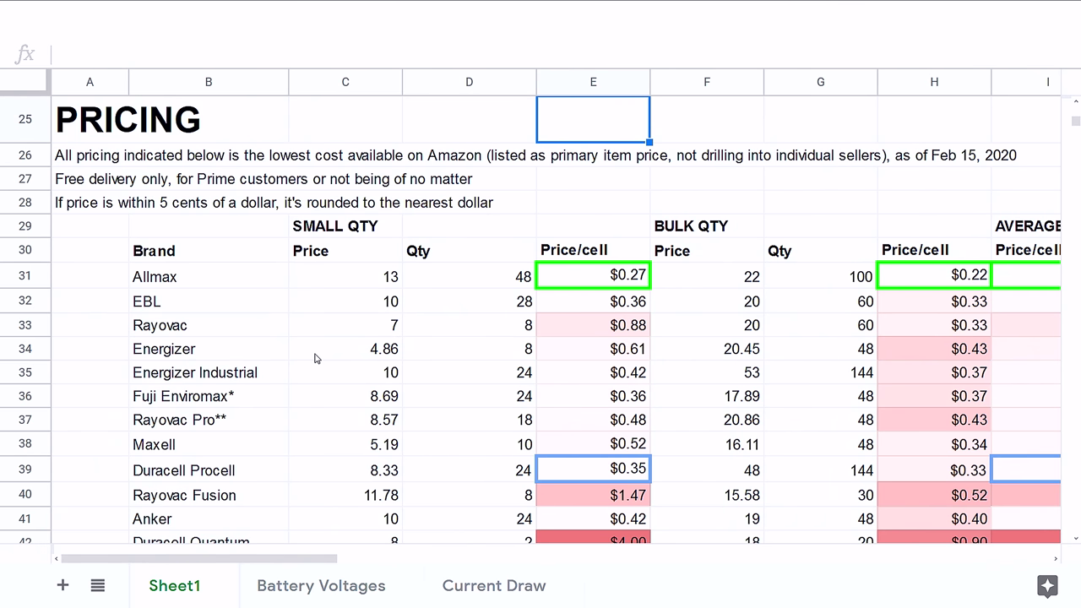
scroll(314, 359, up, 8)
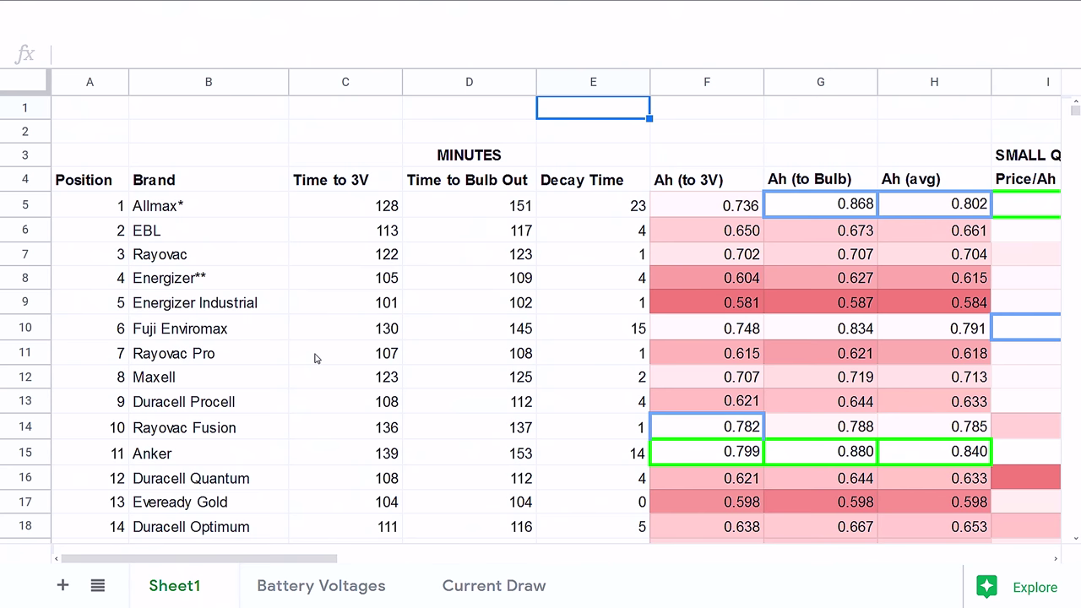
key(Down)
key(Left)
key(Left)
key(Down)
key(Down)
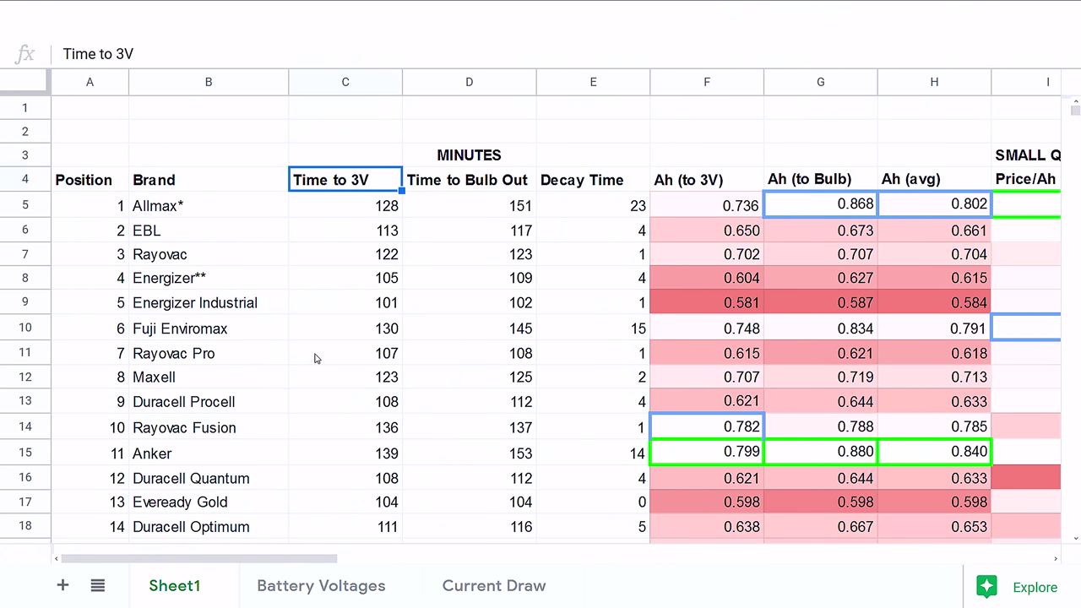
- Examine the Allmax row across its runtimes, Ah capacities and average Price/Ah
key(Down)
key(Right)
key(Right)
key(Right)
key(Right)
key(Right)
key(Right)
key(Right)
key(Right)
key(Right)
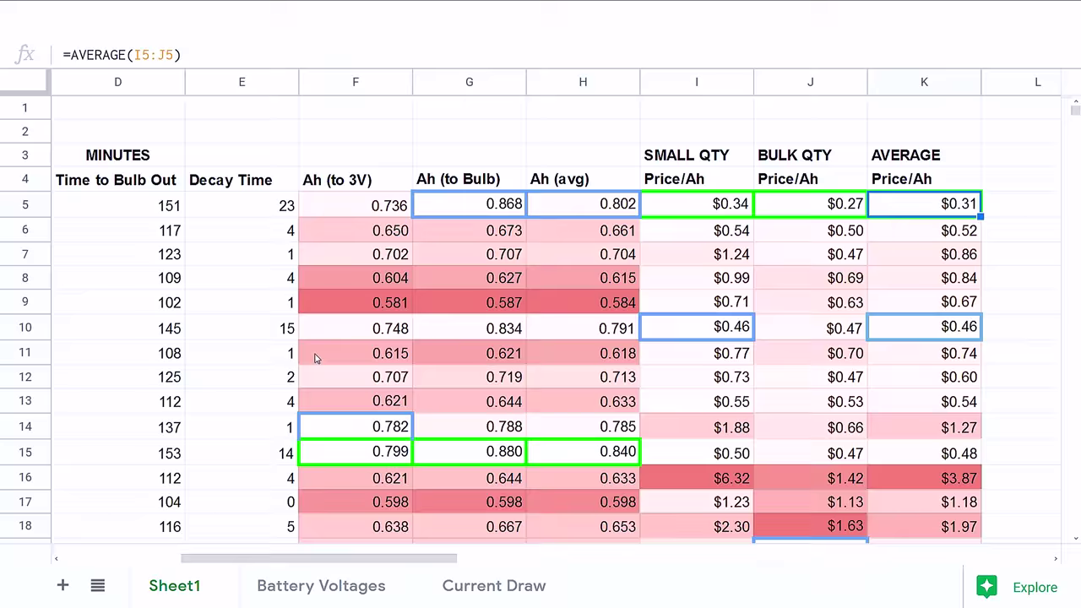
key(Left)
key(Left)
key(Left)
key(Left)
key(Left)
key(Left)
key(Left)
key(Left)
key(Left)
key(Left)
key(Left)
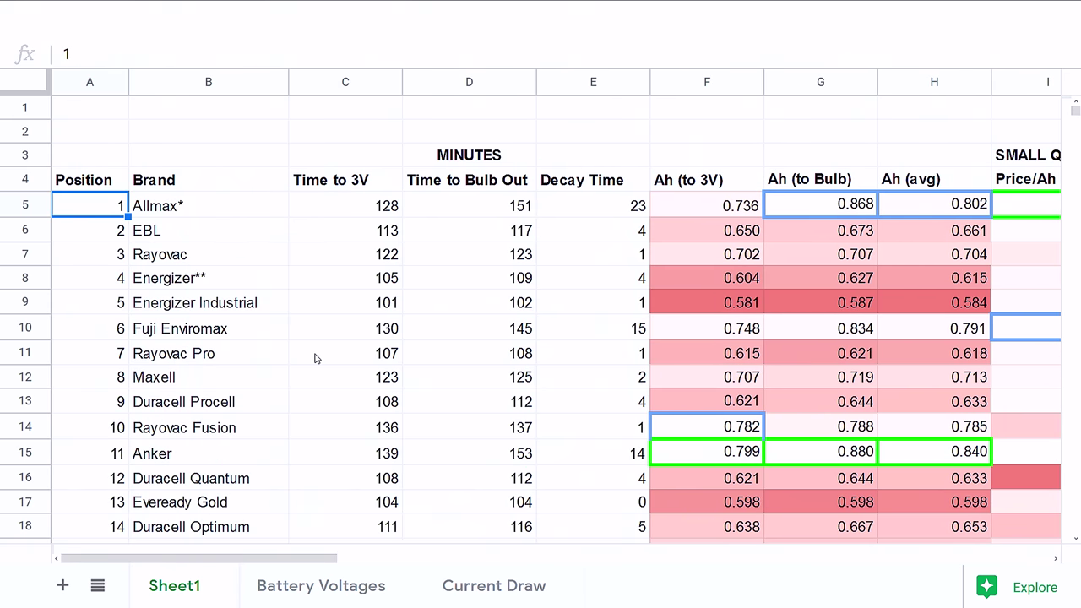
- Compare the Time to 3V values from Allmax to Energizer
key(Right)
key(Right)
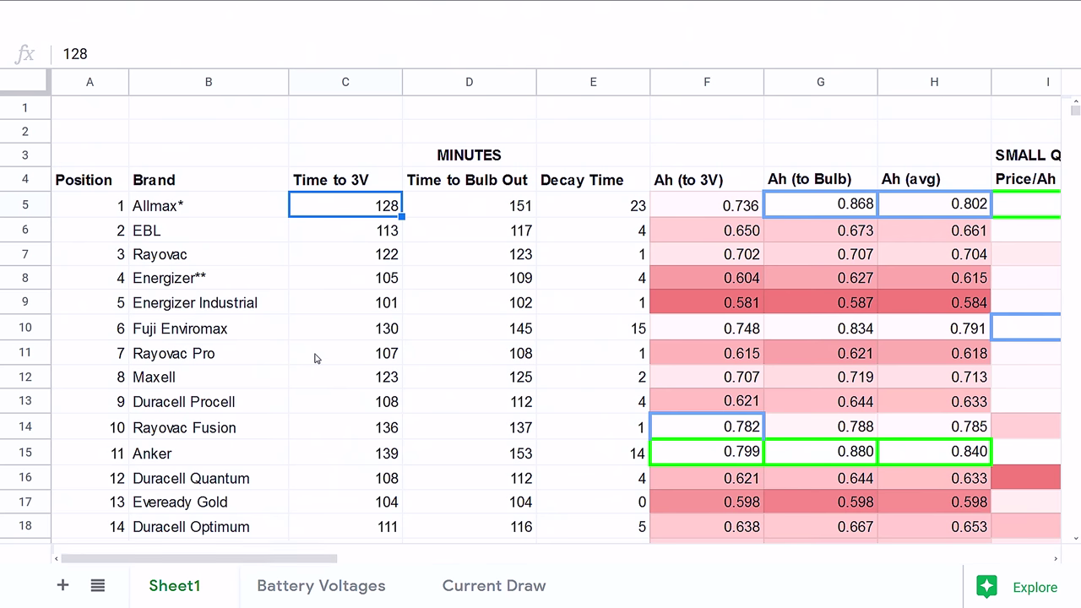
key(Down)
key(Down)
key(Down)
key(Up)
key(Up)
key(Up)
- Compare the Time to Bulb Out values from Allmax to Energizer
key(Right)
key(Down)
key(Down)
key(Down)
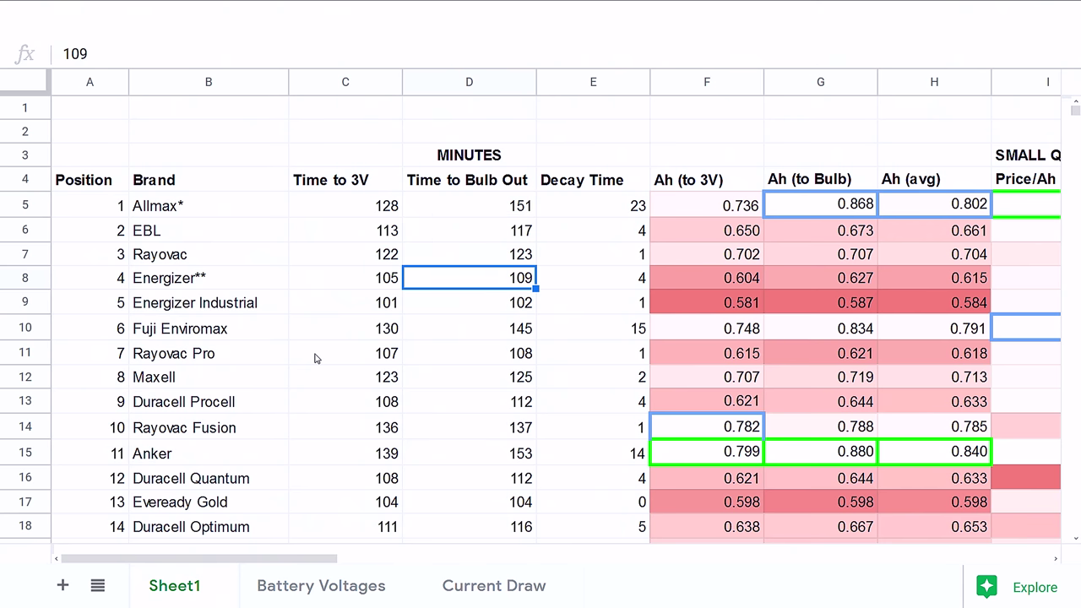
key(Up)
key(Up)
key(Up)
key(Up)
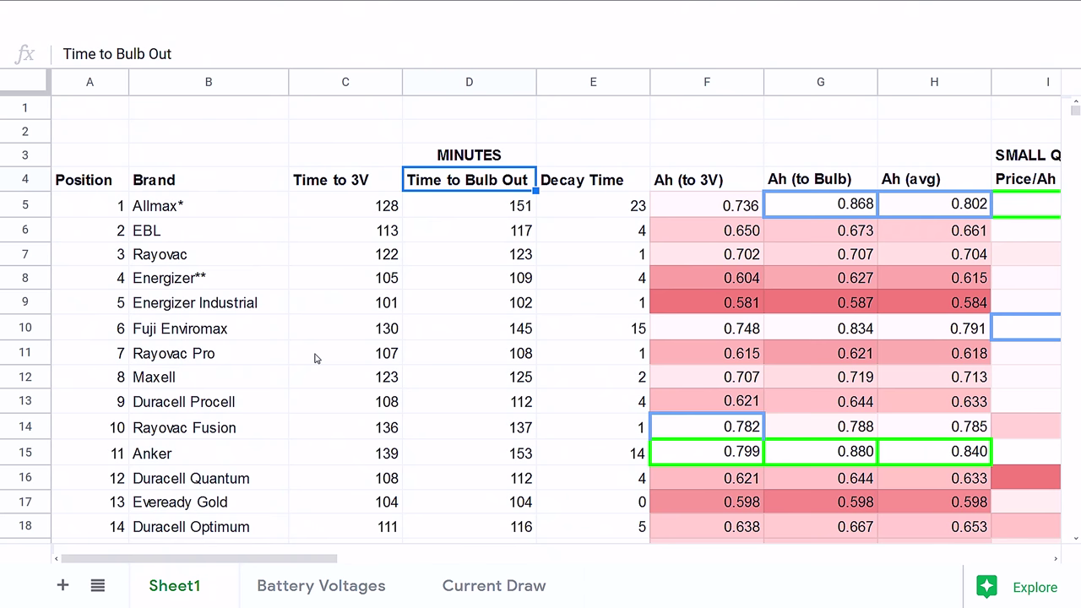
key(Down)
key(Up)
key(Down)
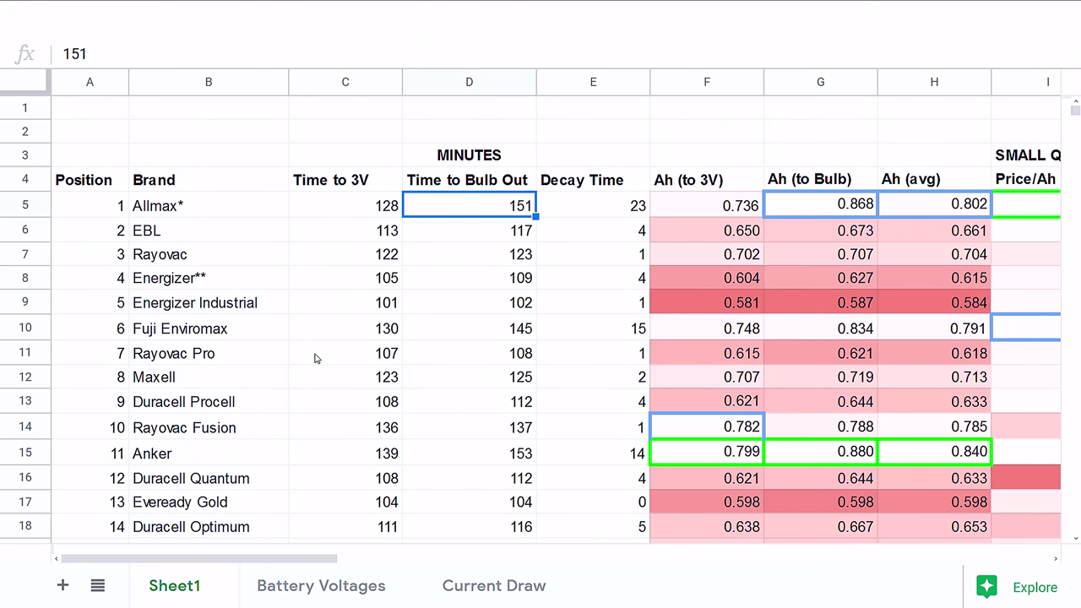
- Examine Allmax's Decay Time formula, its Ah values and its small and bulk quantity Price/Ah
key(Right)
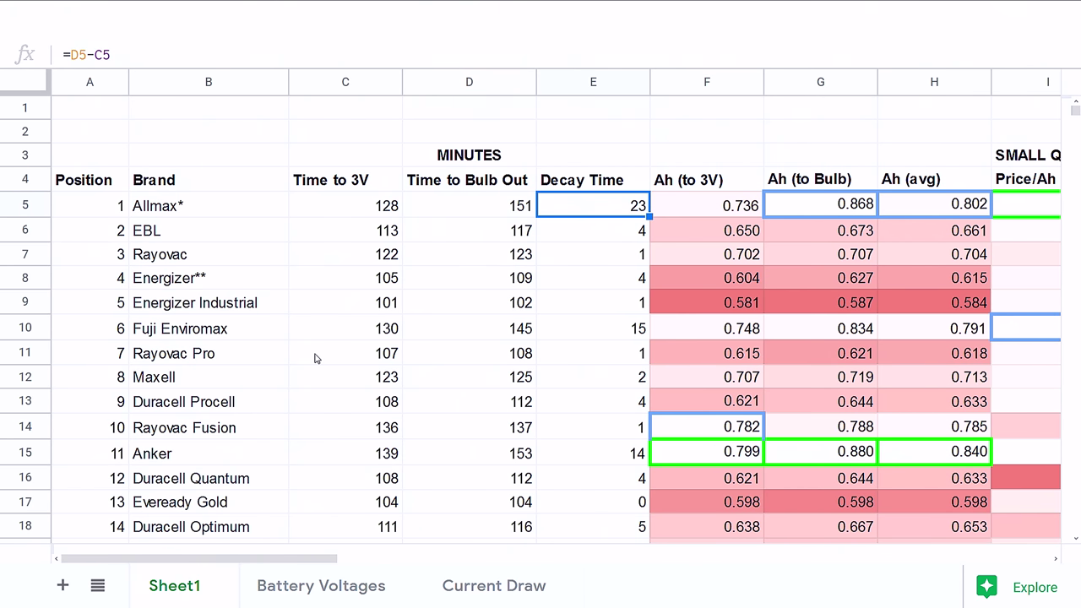
key(Right)
key(Right)
key(Right)
key(Right)
key(Right)
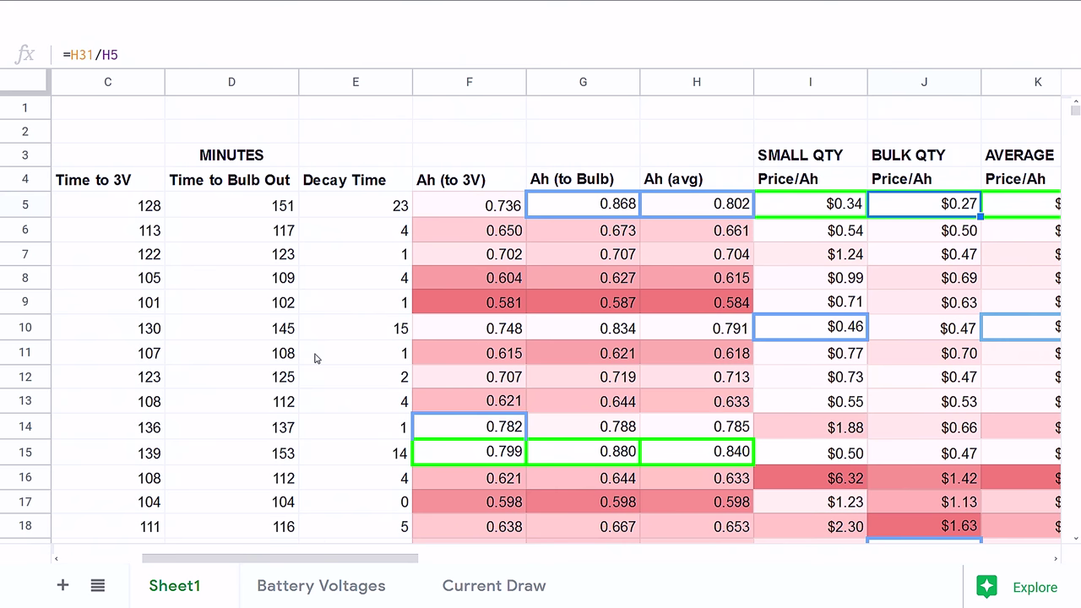
key(Left)
key(Left)
key(Left)
key(Left)
key(Left)
key(Left)
key(Left)
key(Left)
key(Left)
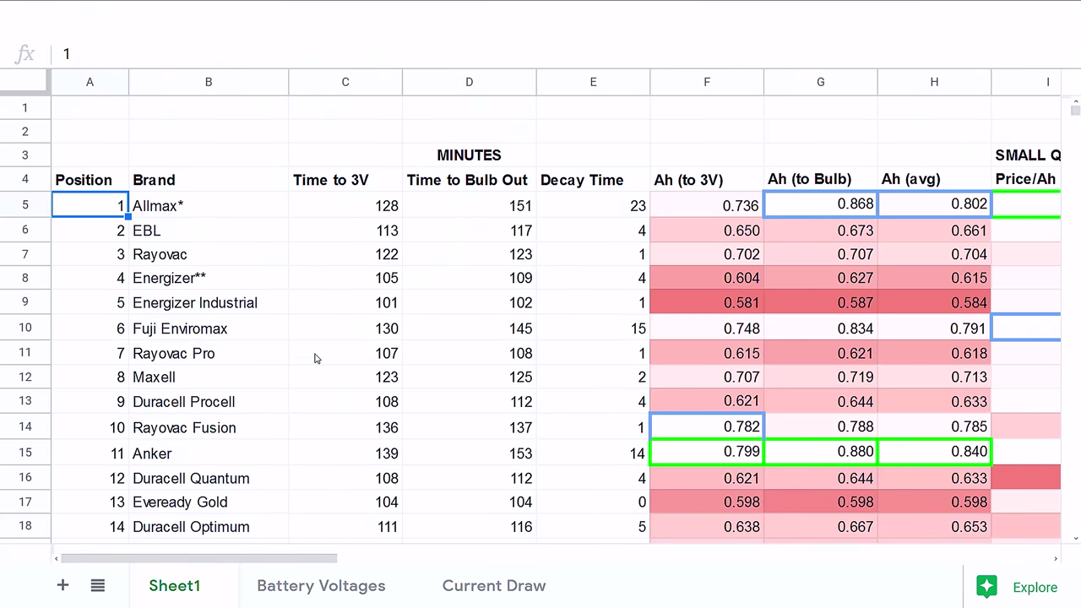
- Examine the Allmax row across to its average Price/Ah formula
key(Right)
key(Right)
key(Right)
key(Right)
key(Right)
key(Right)
key(Right)
key(Right)
key(Right)
key(Right)
key(Right)
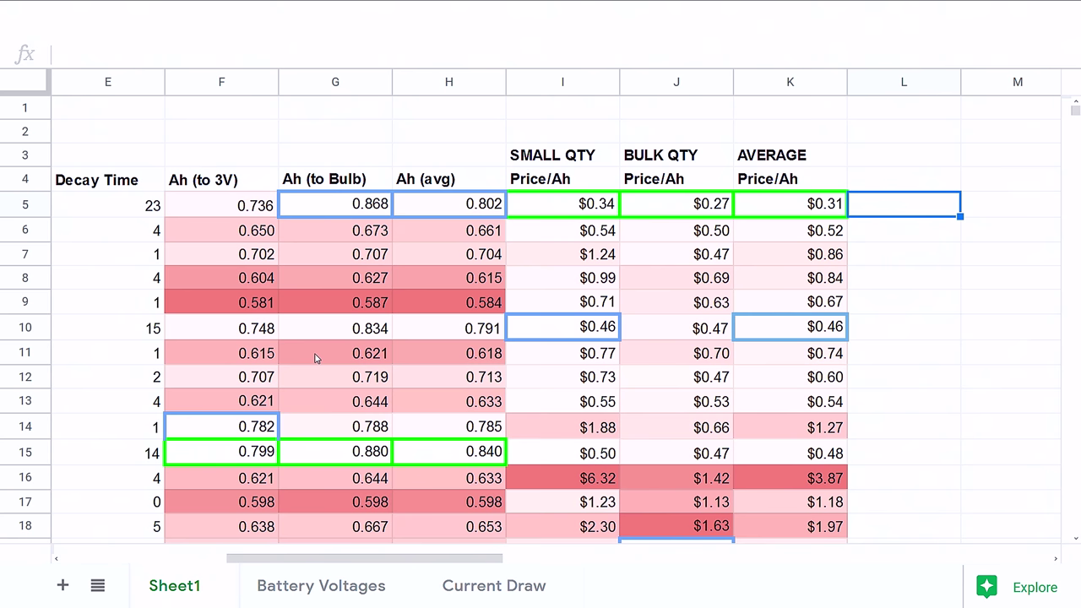
key(Left)
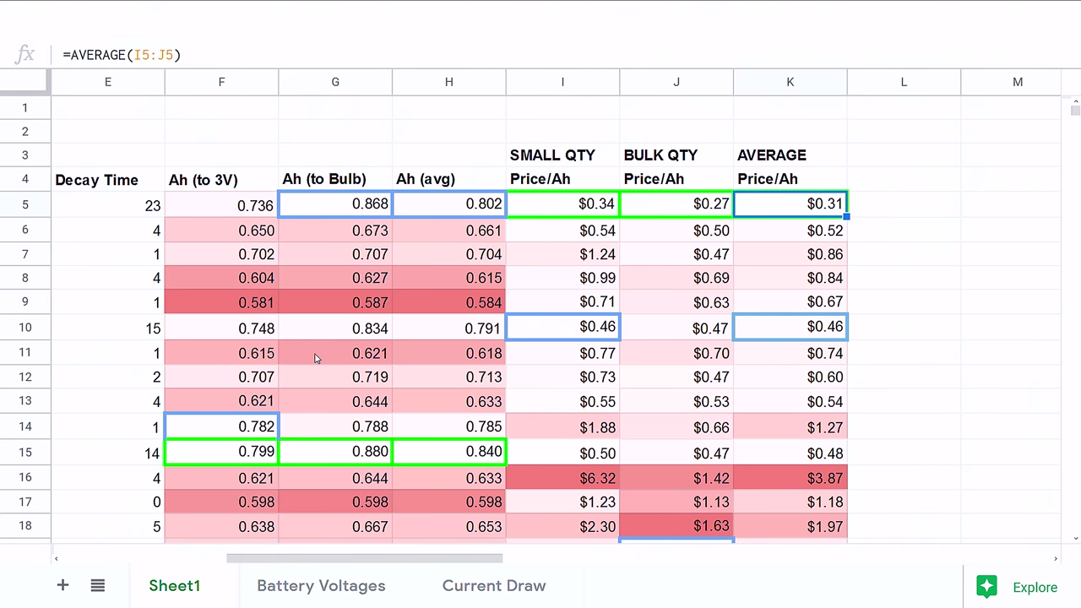
- Compare the average Price/Ah values from Allmax to Fuji Enviromax and trace the Fuji Enviromax row back to its brand name
key(Down)
key(Down)
key(Down)
key(Down)
key(Down)
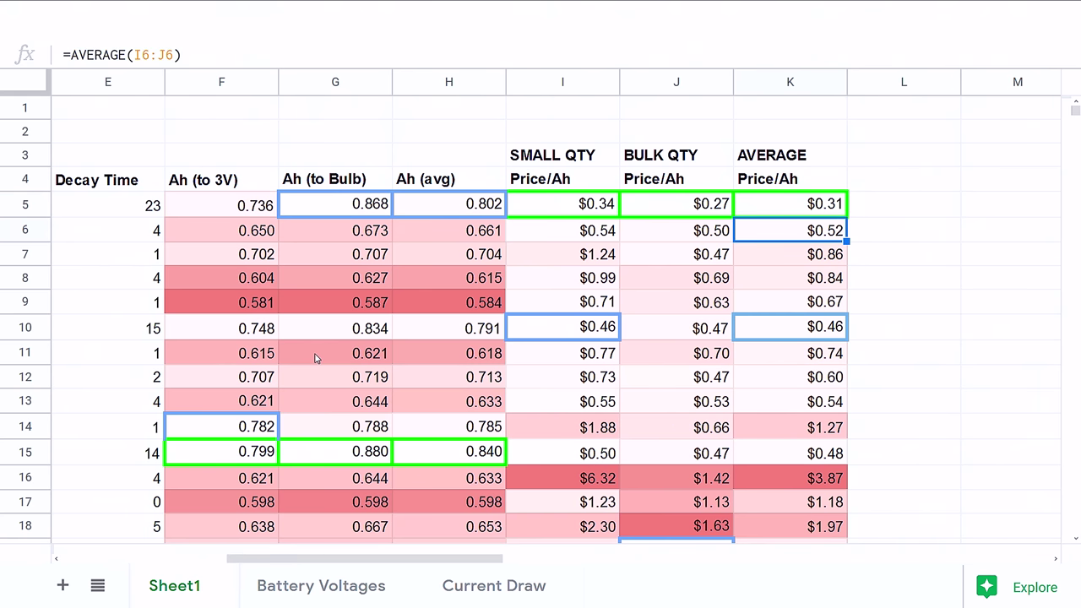
key(Left)
key(Left)
key(Left)
key(Left)
key(Left)
key(Left)
key(Left)
key(Left)
key(Left)
key(Left)
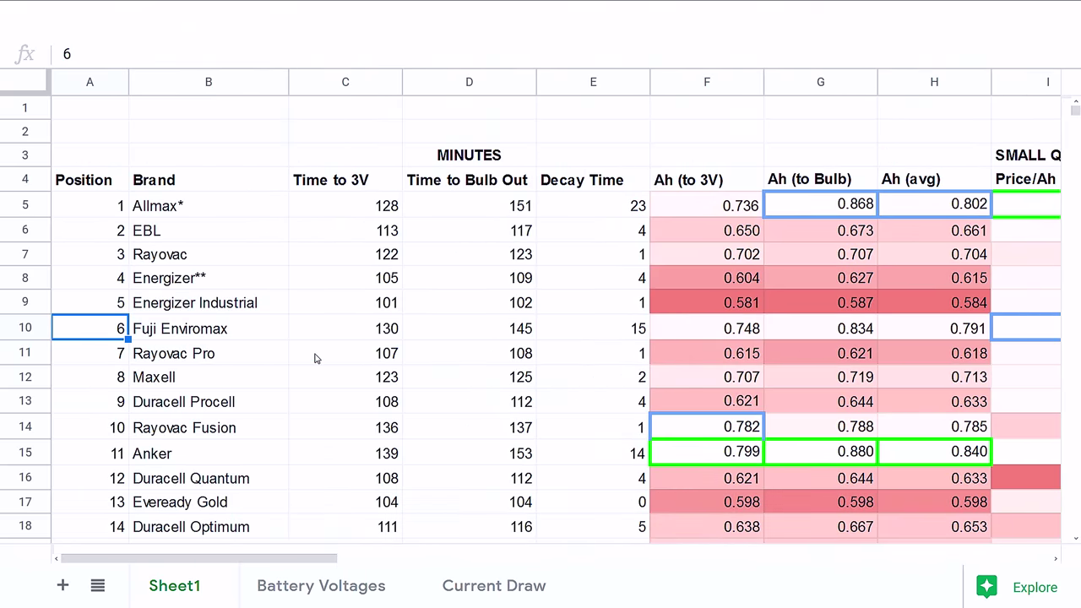
- Examine the Fuji Enviromax row across its runtimes, Ah capacities and small, bulk and average Price/Ah
key(Right)
key(Right)
key(Right)
key(Right)
key(Right)
key(Right)
key(Right)
key(Right)
key(Right)
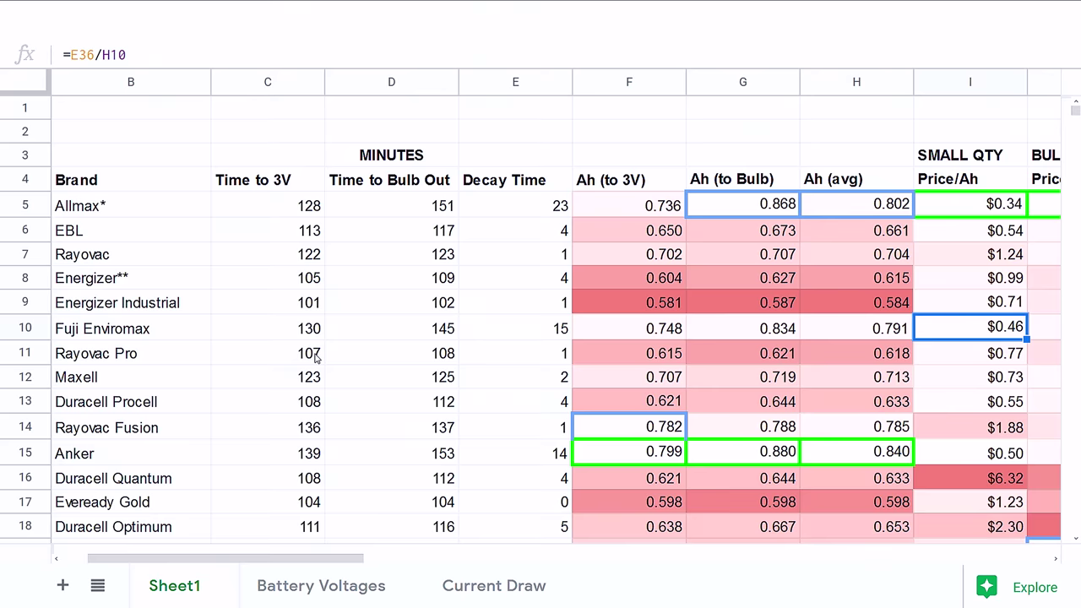
key(Right)
key(Right)
key(Left)
key(Left)
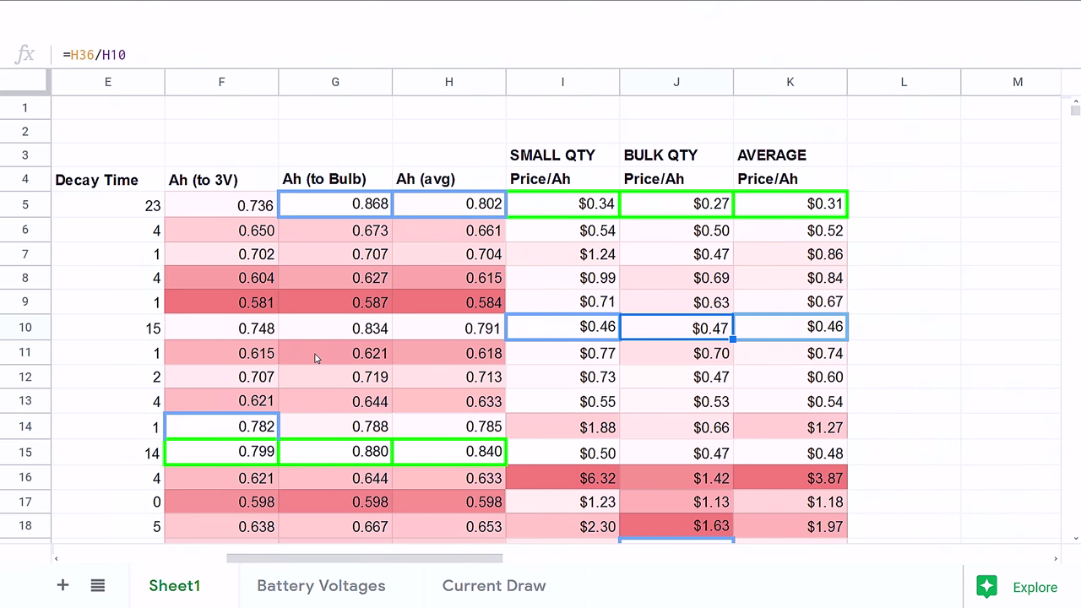
key(Right)
key(Left)
key(Left)
- Compare the small quantity Price/Ah values from Fuji Enviromax to the last brands in the runtime table
key(Down)
key(Down)
key(Down)
key(Down)
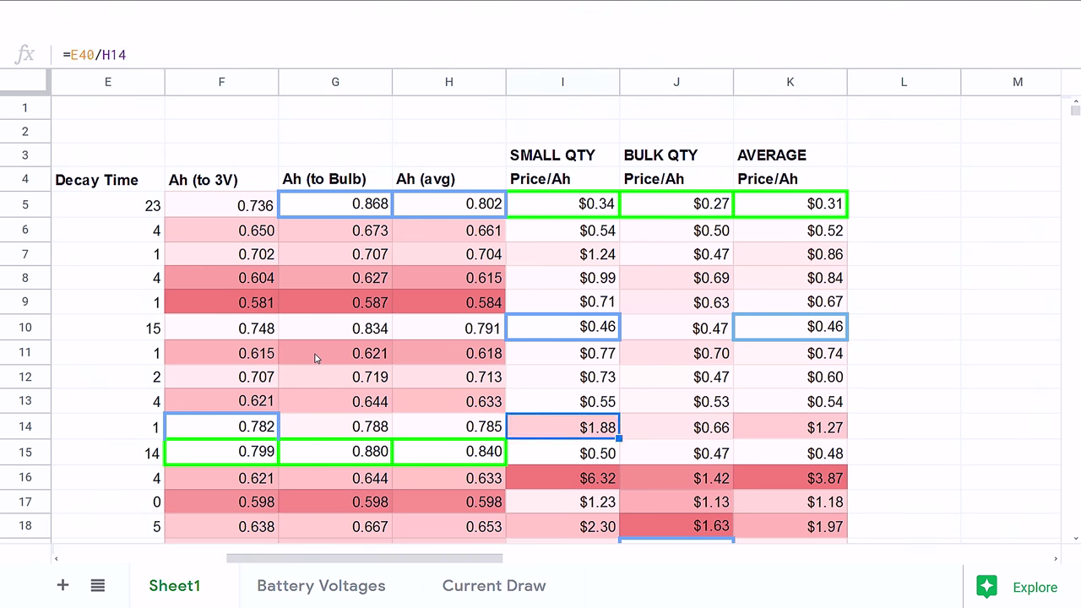
key(Down)
key(Down)
key(Down)
key(Down)
key(Down)
key(Down)
key(Up)
key(Up)
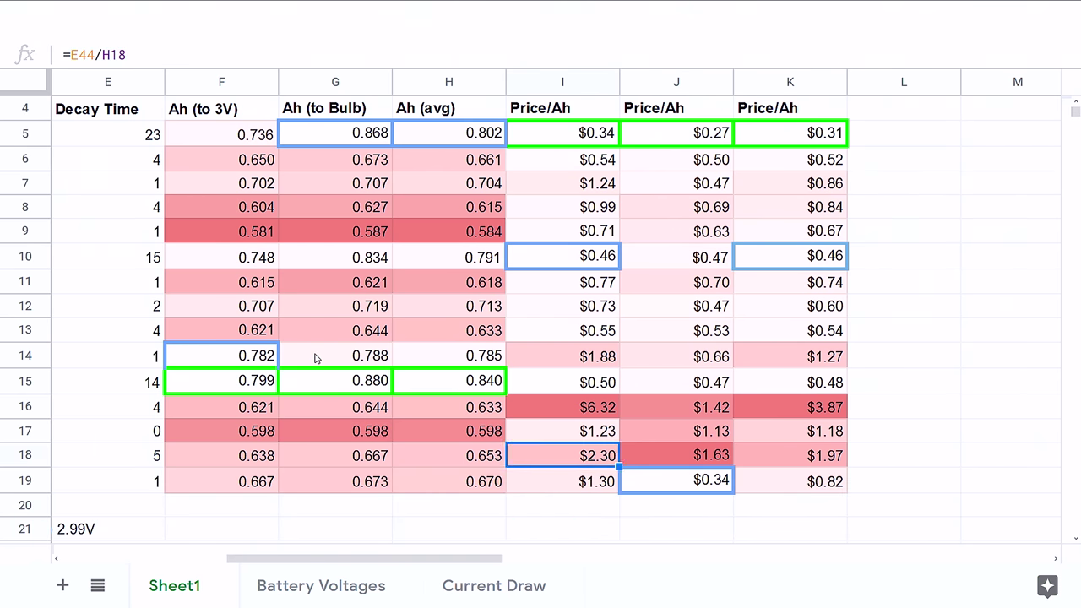
- Examine the Amazon Basics row across its runtimes and Ah capacities, focusing on its bulk quantity Price/Ah
key(Right)
key(Down)
key(Left)
key(Home)
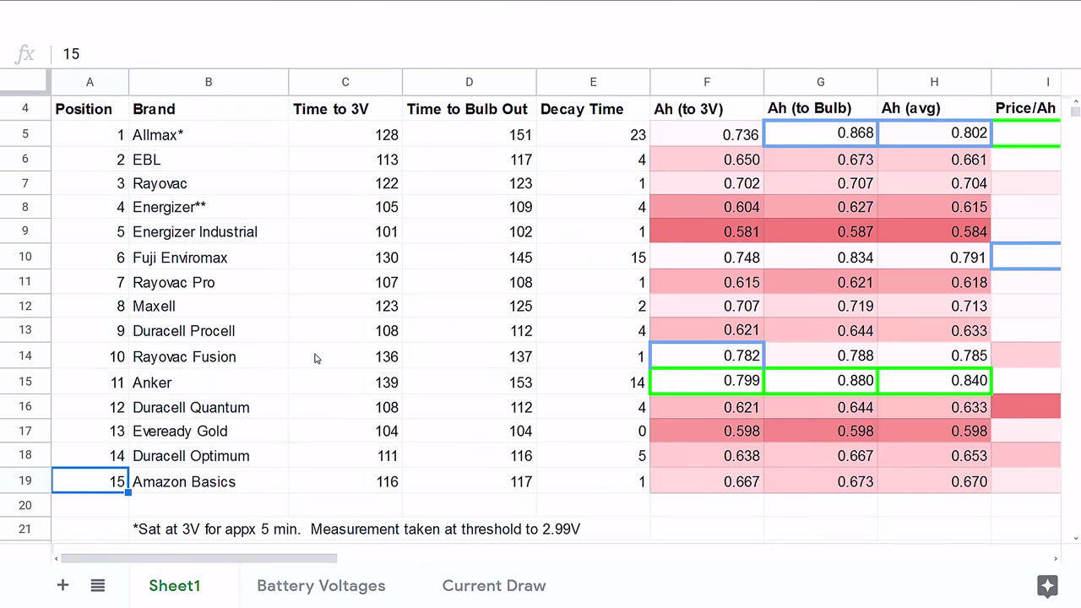
key(Right)
key(Right)
key(Right)
key(Right)
key(Right)
key(Right)
key(Right)
key(Right)
key(Right)
key(Right)
key(Right)
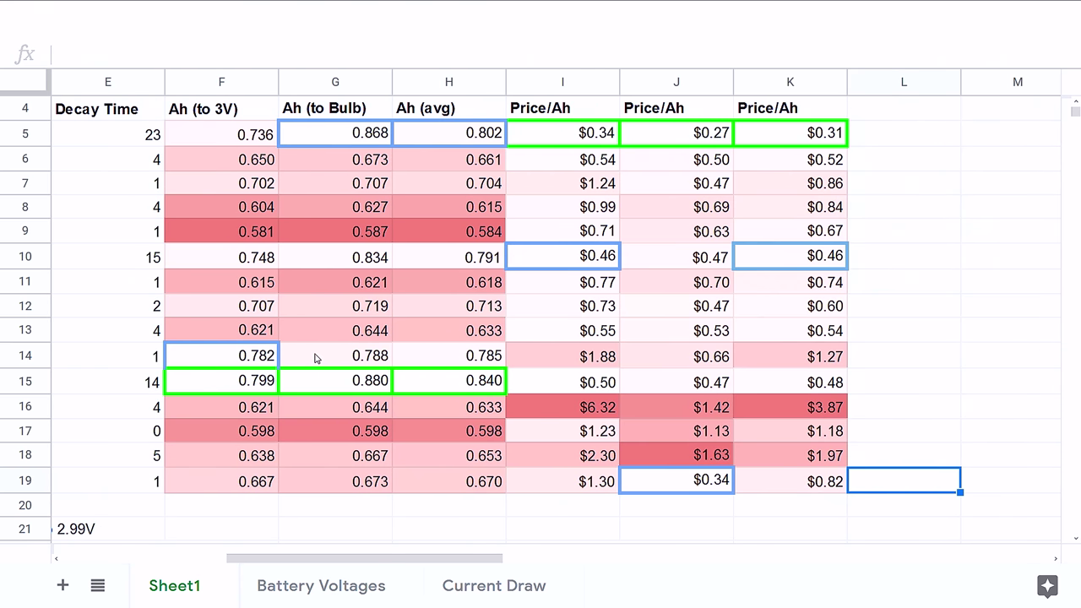
key(Left)
key(Left)
key(Left)
key(Right)
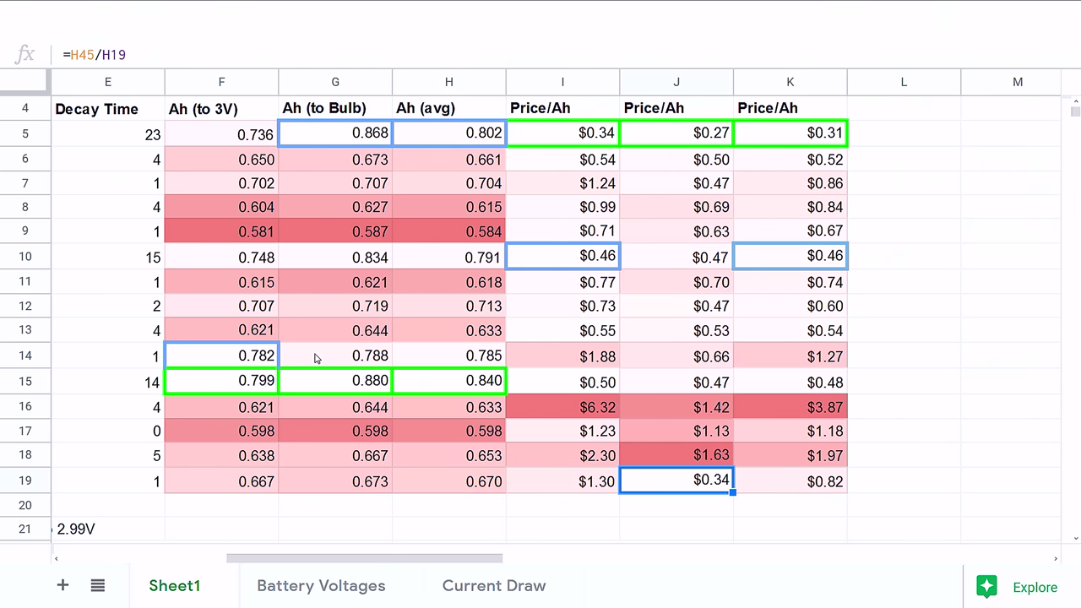
- Compare the bulk quantity Price/Ah values from Amazon Basics back up to Allmax
key(Up)
key(Up)
key(Up)
key(Up)
key(Up)
key(Up)
key(Up)
key(Up)
key(Up)
key(Up)
key(Up)
key(Up)
key(Up)
key(Up)
key(Up)
key(Up)
key(Up)
key(Up)
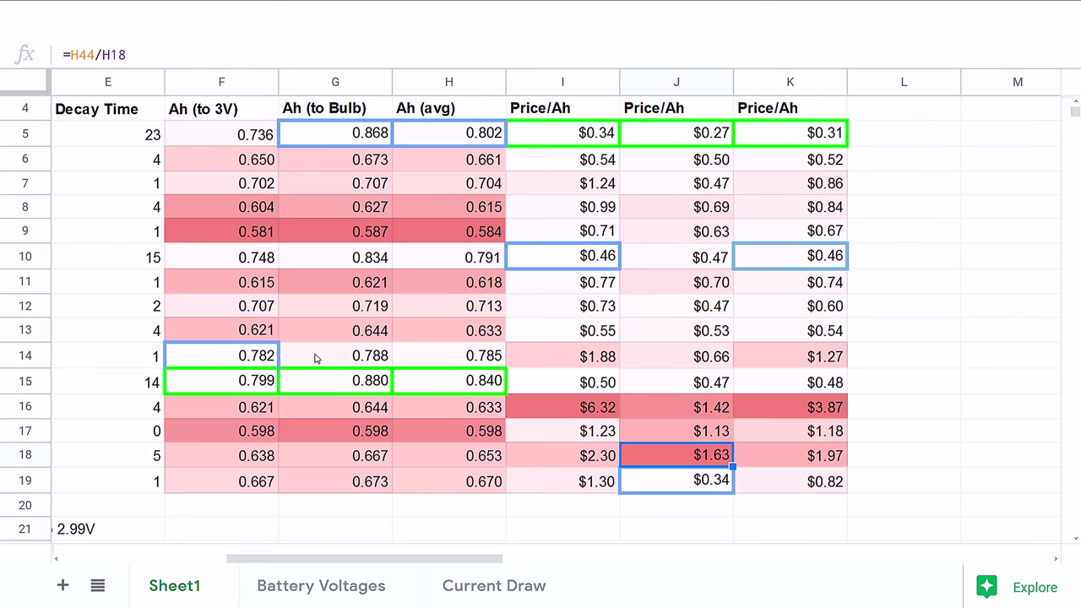
key(Down)
key(Left)
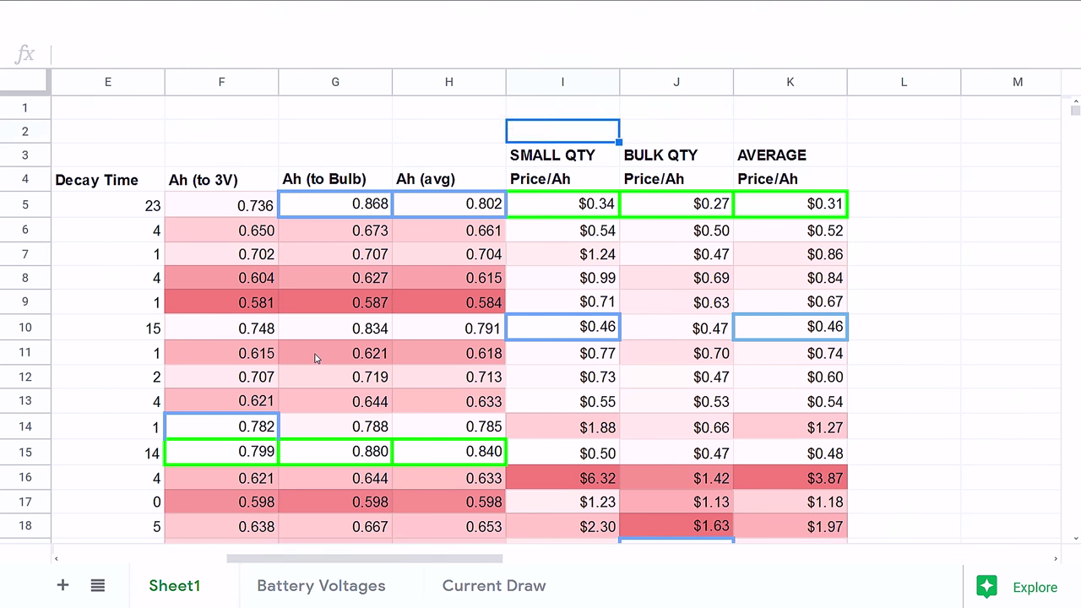
- Look past the Decay Time values to the PRICING section and review its notes and first brands
key(Down)
key(Left)
key(Left)
key(Left)
key(Left)
key(Down)
key(Down)
key(Down)
key(Down)
key(Down)
key(Down)
key(Down)
key(Down)
key(Down)
key(Down)
key(Down)
key(Down)
key(Down)
key(Down)
key(Down)
key(Down)
key(Down)
key(Down)
key(Down)
key(Down)
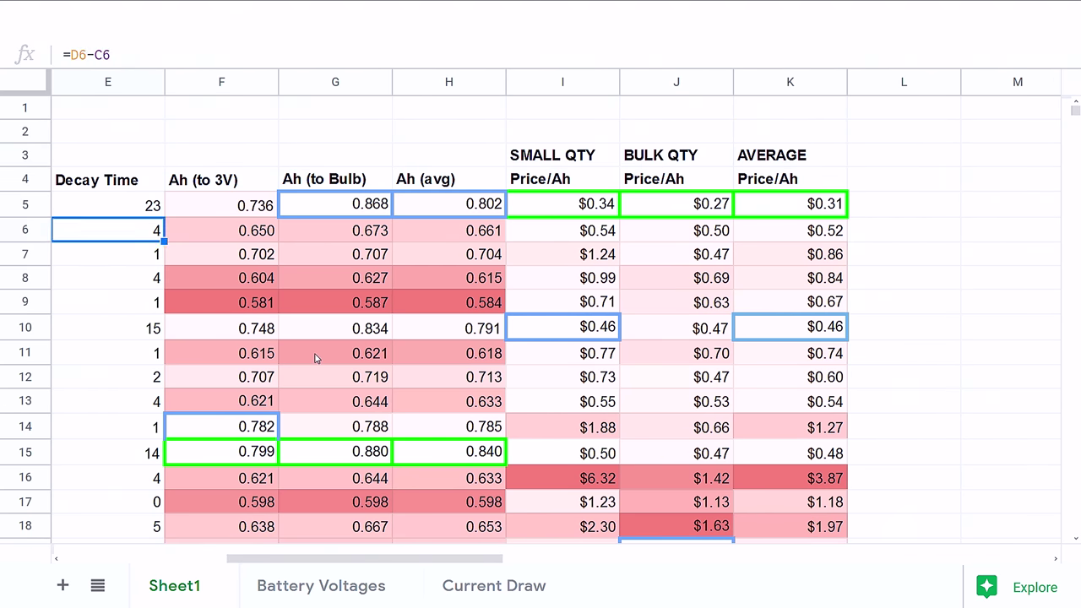
key(Down)
key(Down)
key(Down)
key(Down)
key(Down)
key(Down)
key(Down)
key(Down)
key(Down)
key(Down)
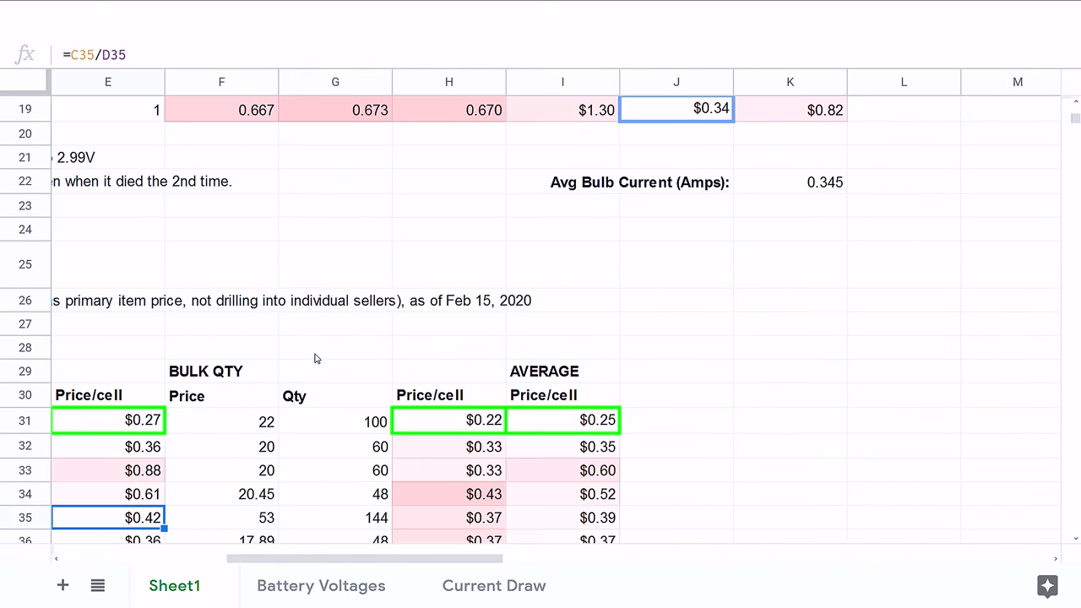
key(Down)
key(Down)
key(Left)
key(Left)
key(Left)
key(Left)
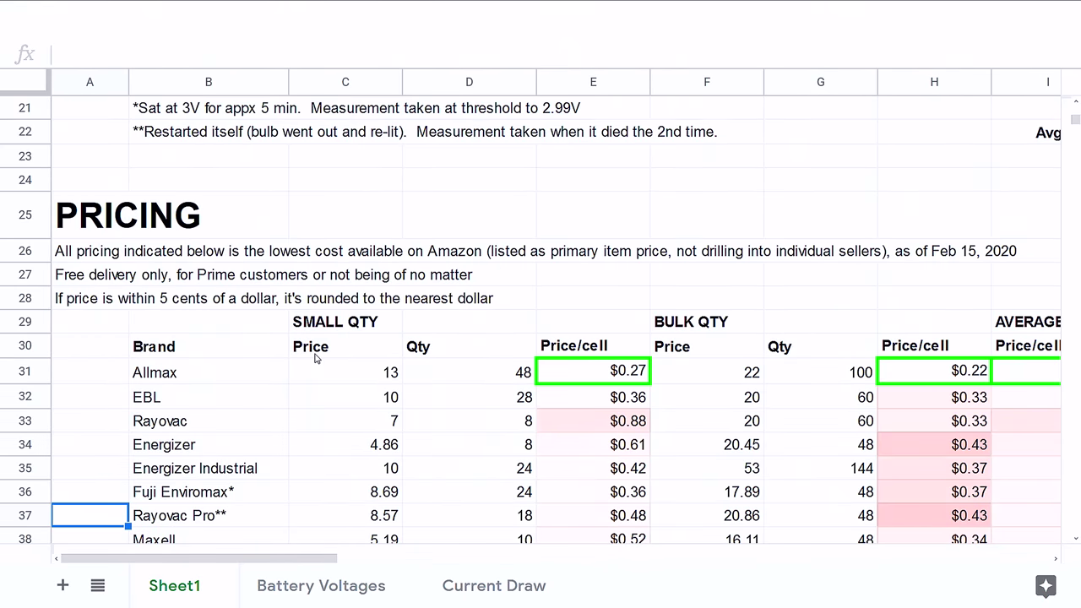
- Examine the small and bulk quantity prices per cell in the PRICING table down to Amazon Basics
key(Down)
key(Down)
key(Down)
key(Down)
key(Down)
key(Down)
key(Down)
key(Down)
key(Down)
key(Down)
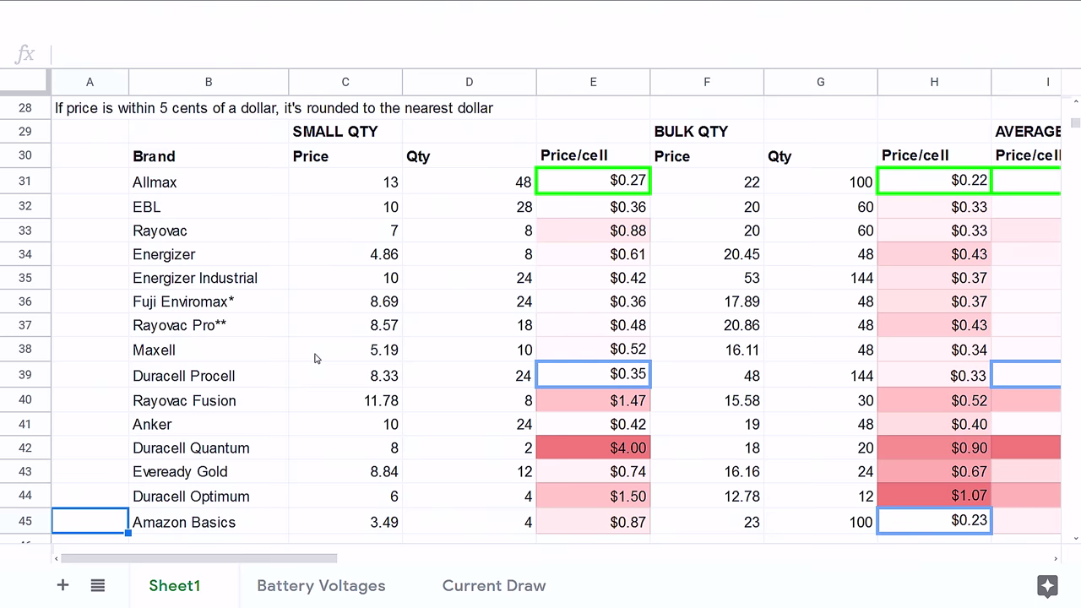
- Review the PRICING table's rows again between Amazon Basics and Fuji Enviromax, comparing prices, quantities and Price/cell
key(Up)
key(Up)
key(Up)
key(Up)
key(Up)
key(Up)
key(Up)
key(Up)
key(Up)
key(Down)
key(Down)
key(Down)
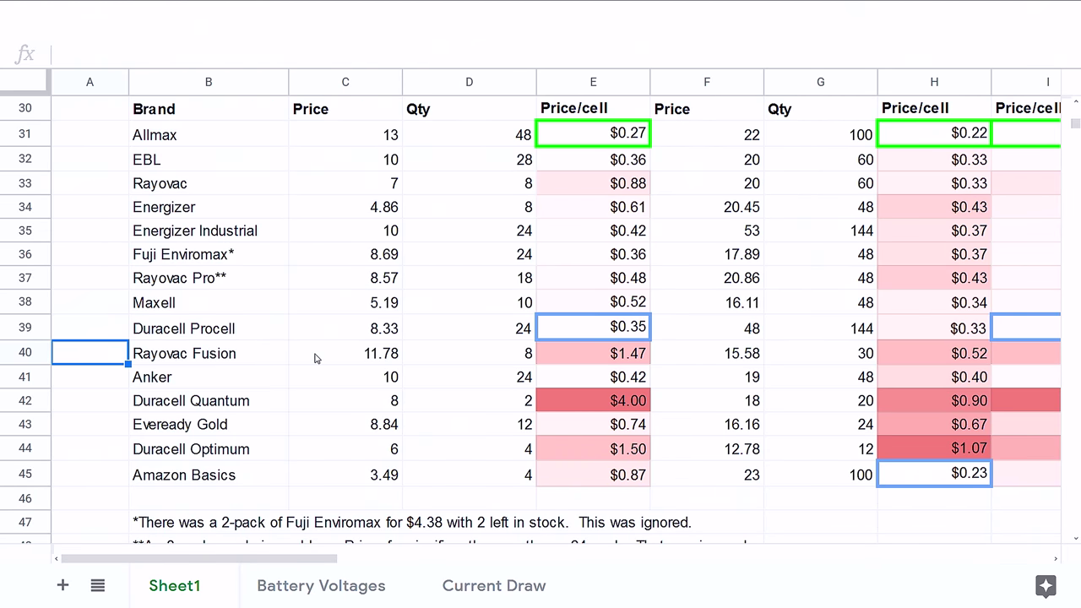
- Compare the small quantity pack sizes in the PRICING table from Duracell Procell up to EBL
key(Up)
key(Up)
key(Right)
key(Right)
key(Right)
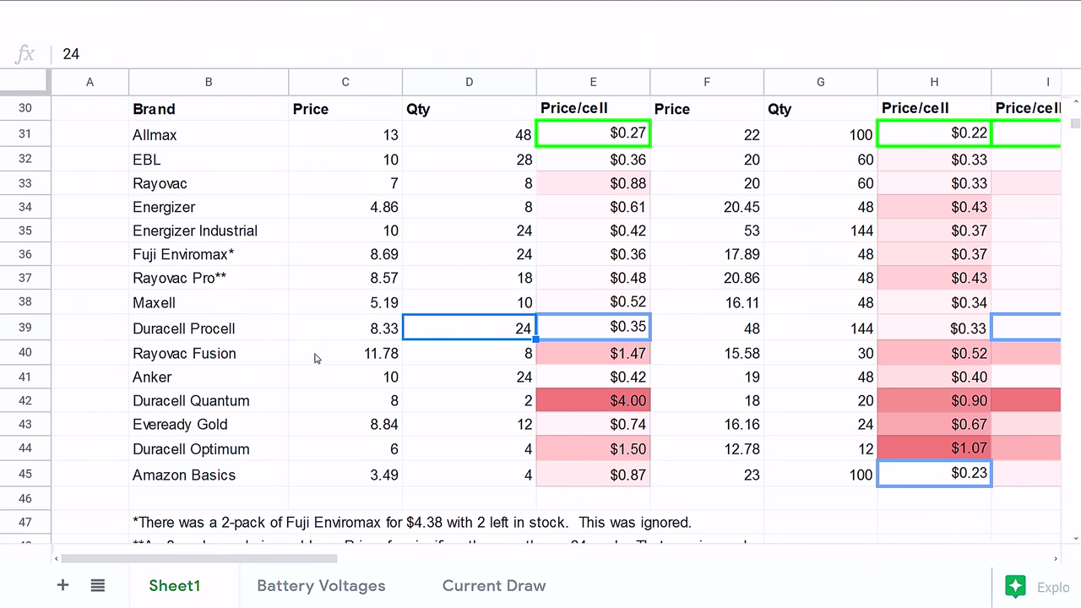
key(Up)
key(Up)
key(Up)
key(Up)
key(Up)
key(Up)
key(Up)
key(Up)
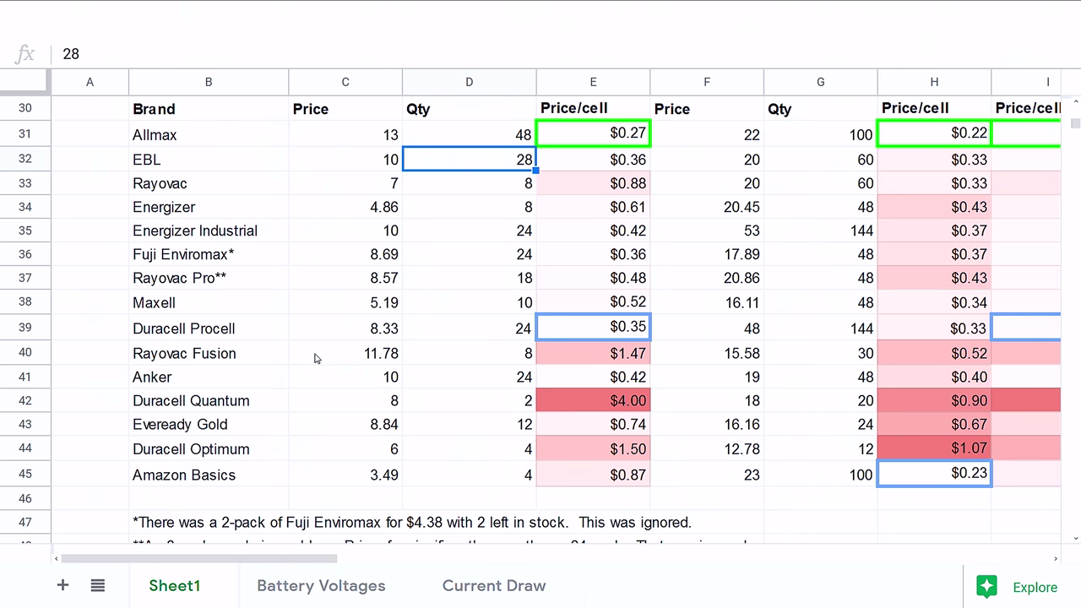
- Examine the average Price/cell for Allmax in the PRICING table
key(Right)
key(Right)
key(Right)
key(Right)
key(Right)
key(Right)
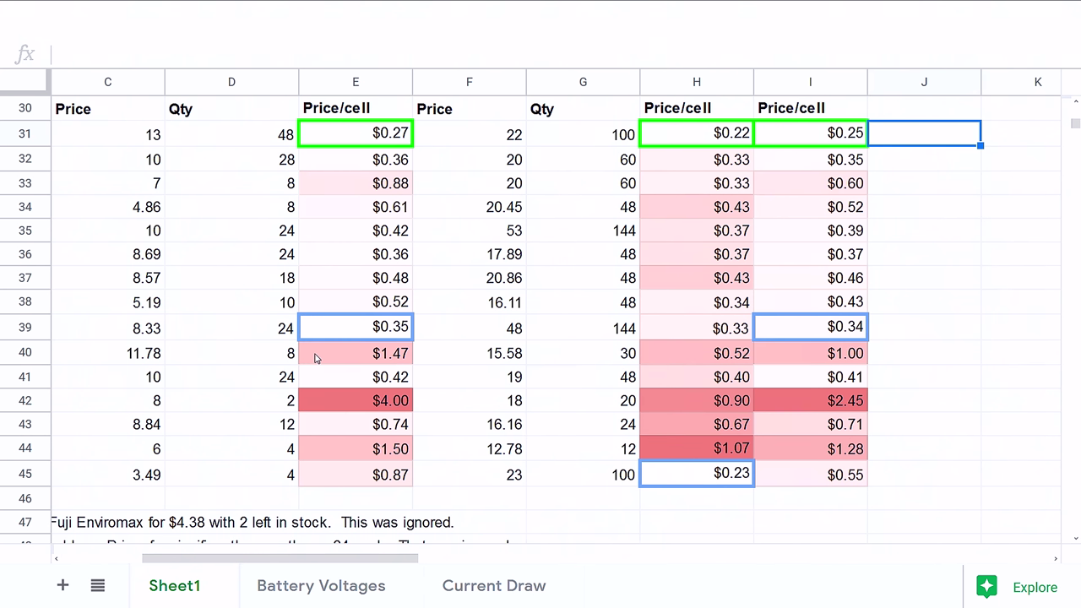
key(Left)
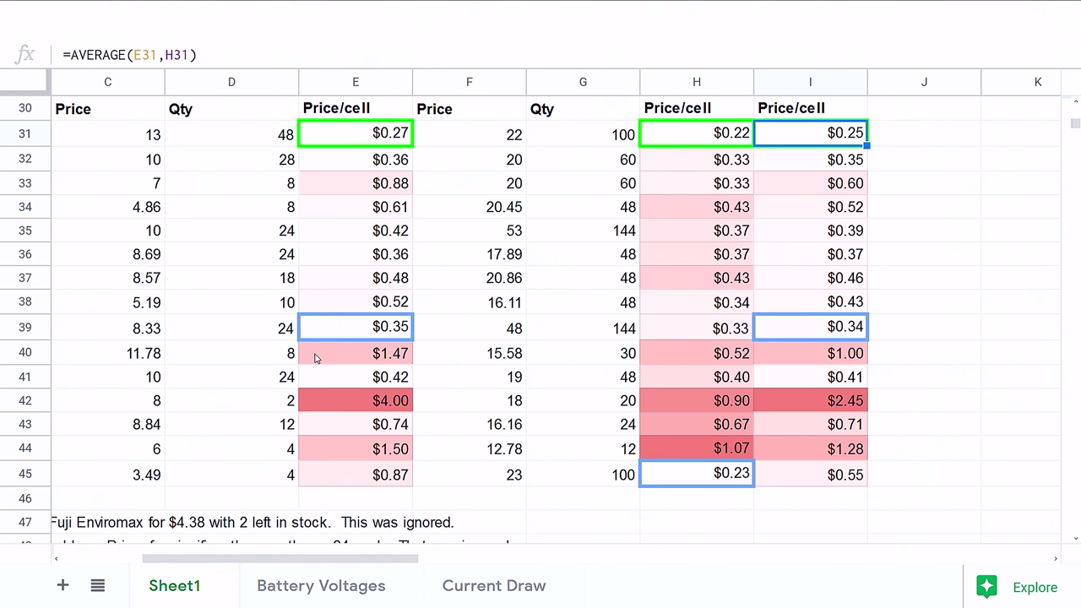
- Examine EBL's bulk quantity and bulk Price/cell in the PRICING table
key(Down)
key(Left)
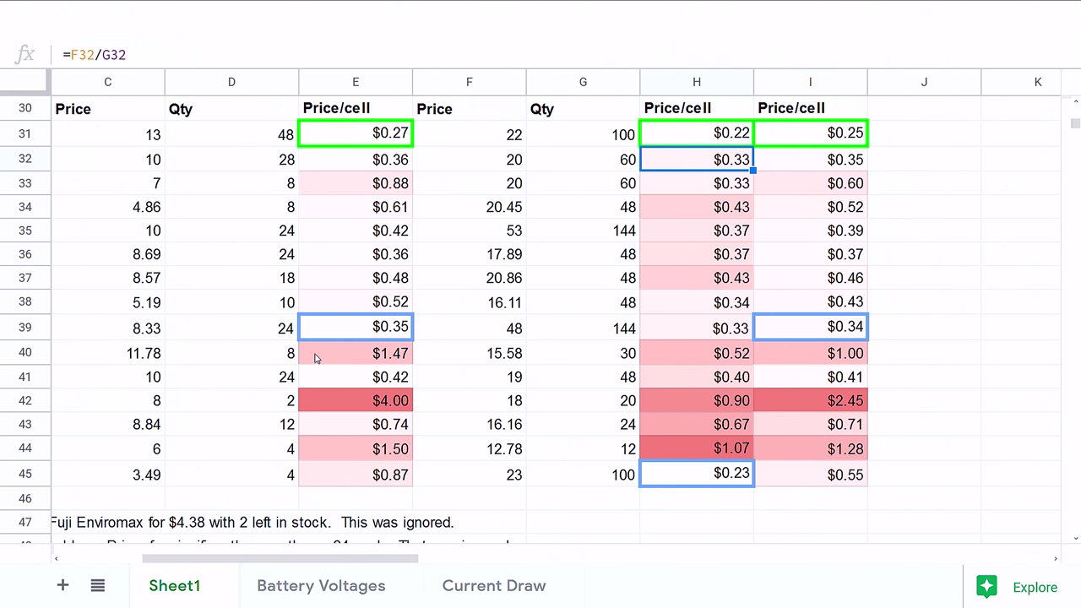
key(Left)
key(Left)
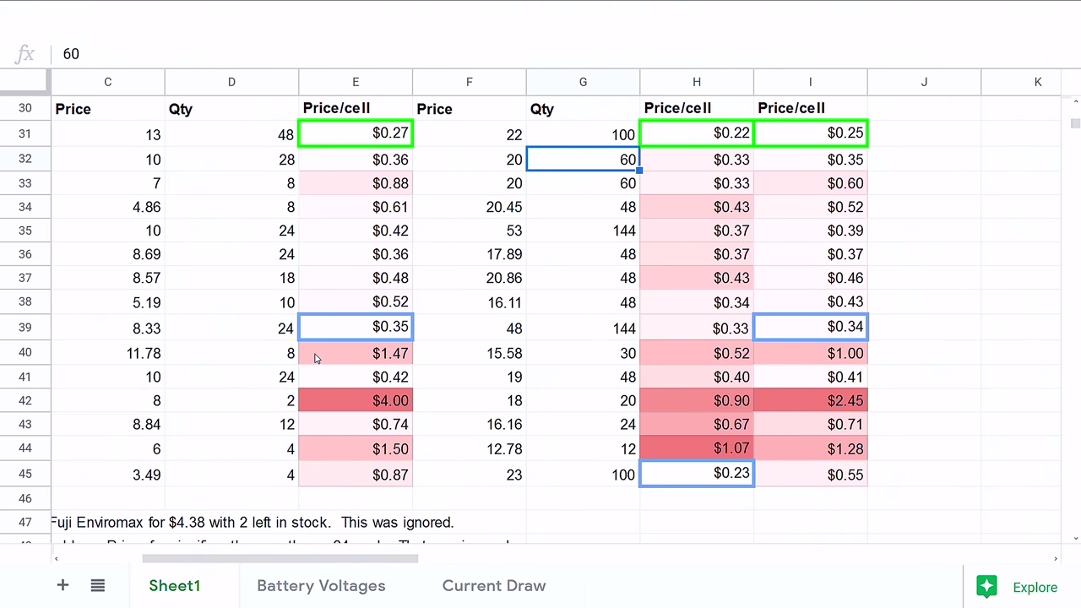
key(Right)
key(Right)
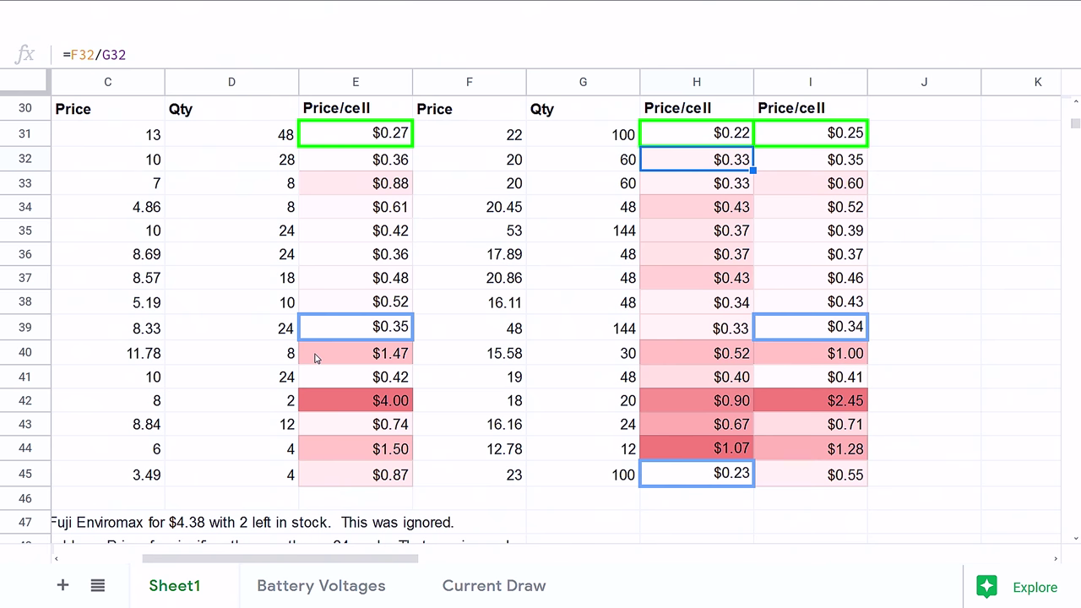
key(Down)
key(Down)
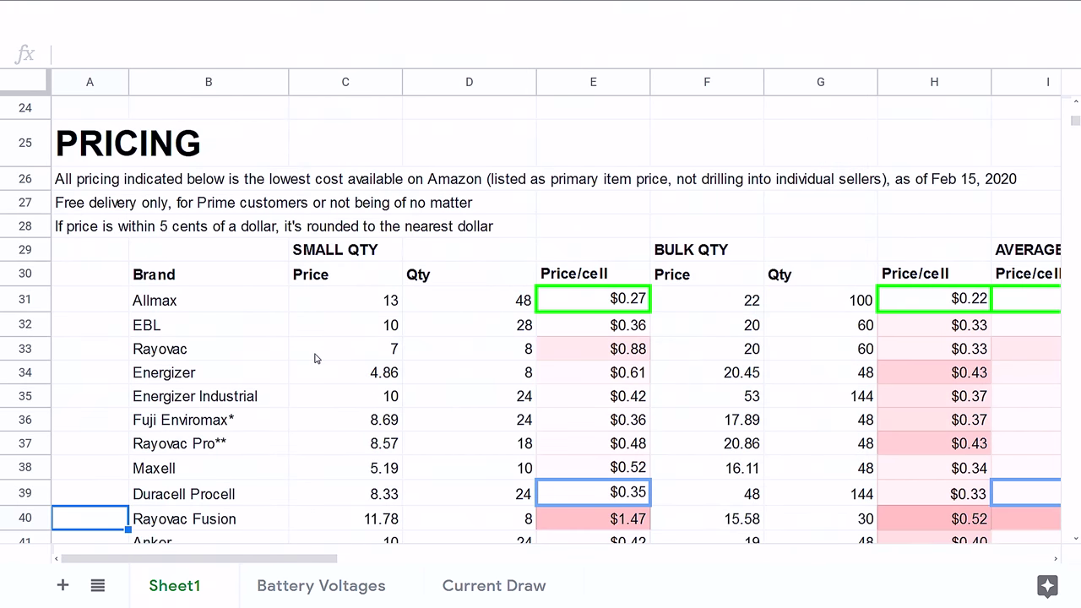
- Check the bulk Price/cell for Rayovac Pro in the PRICING table
key(Up)
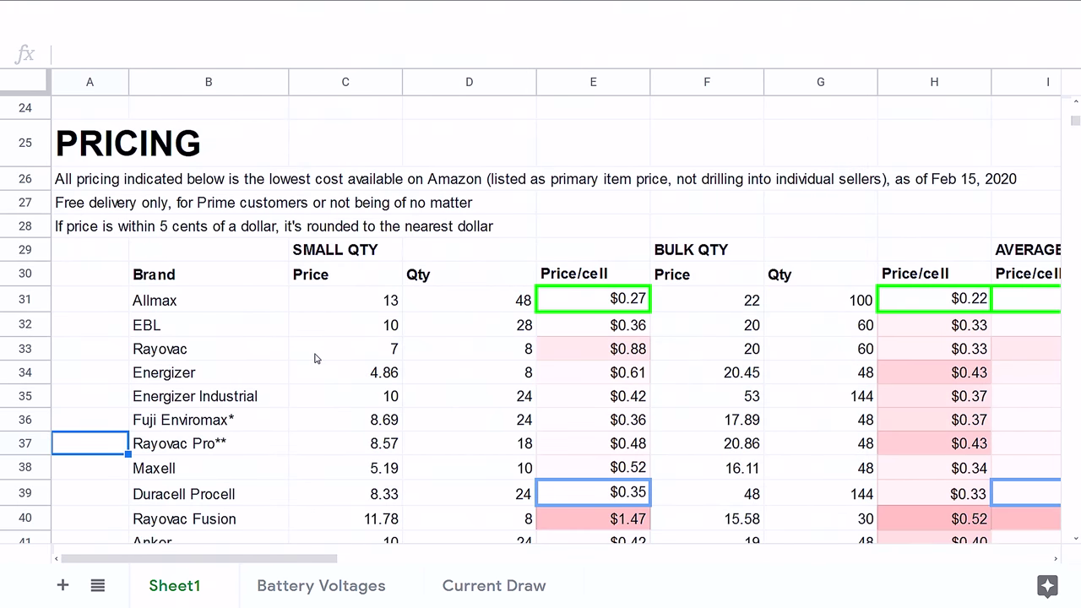
key(Right)
key(ctrl+Right)
key(Left)
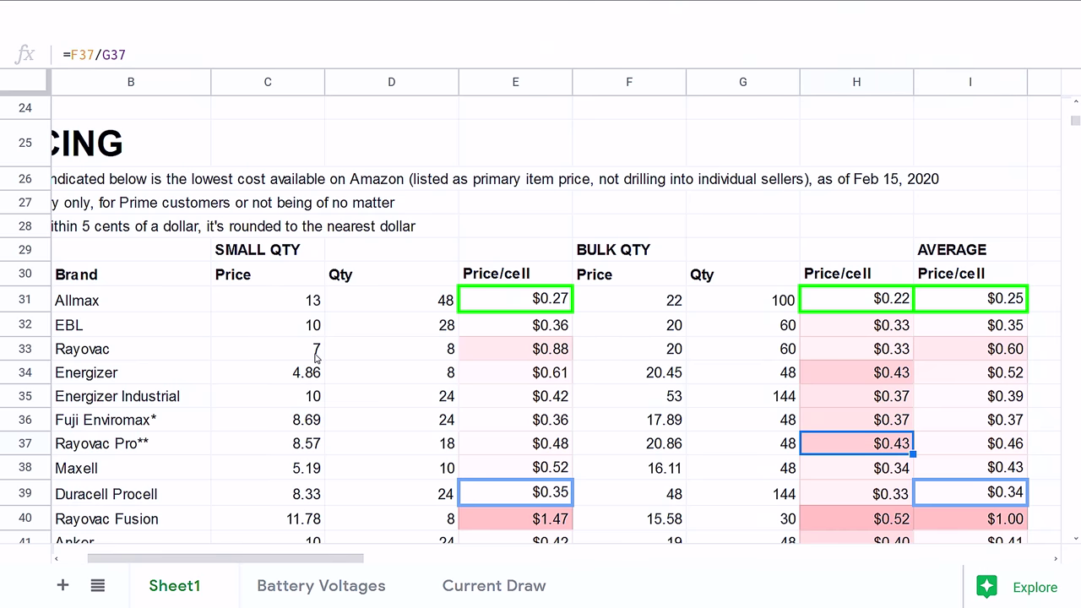
- Review the PRICING table's brand rows down to the footnotes below it, and return to the Amazon Basics row
key(Home)
key(Up)
key(Up)
key(Up)
key(Up)
key(Up)
key(Up)
key(Down)
key(Down)
key(Down)
key(Down)
key(Down)
key(Down)
key(Down)
key(Down)
key(Down)
key(Down)
key(Down)
key(Down)
key(Down)
key(Down)
key(Down)
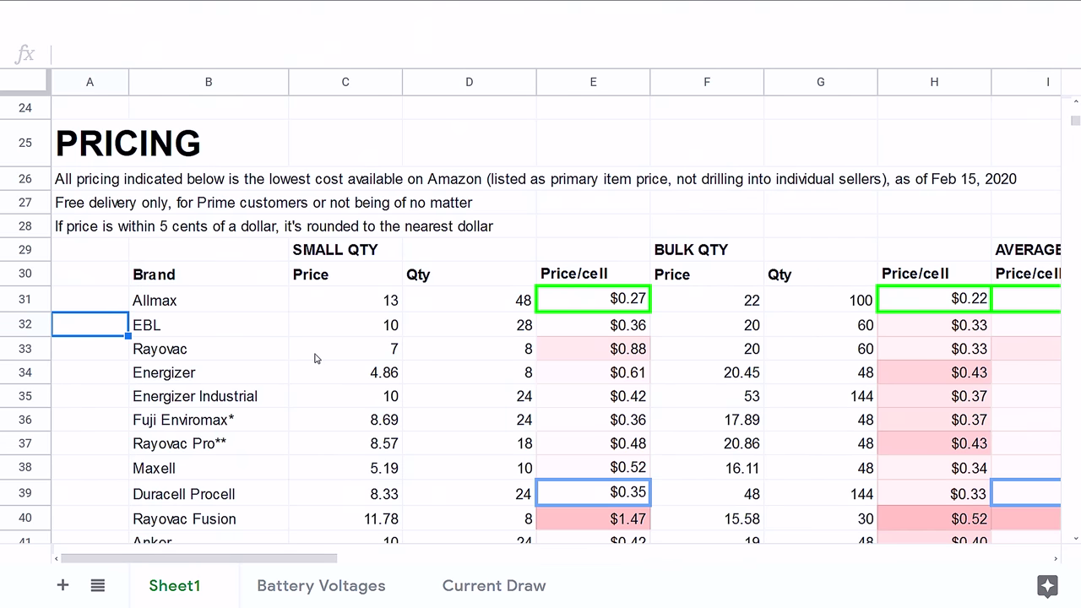
key(Down)
key(Down)
key(Down)
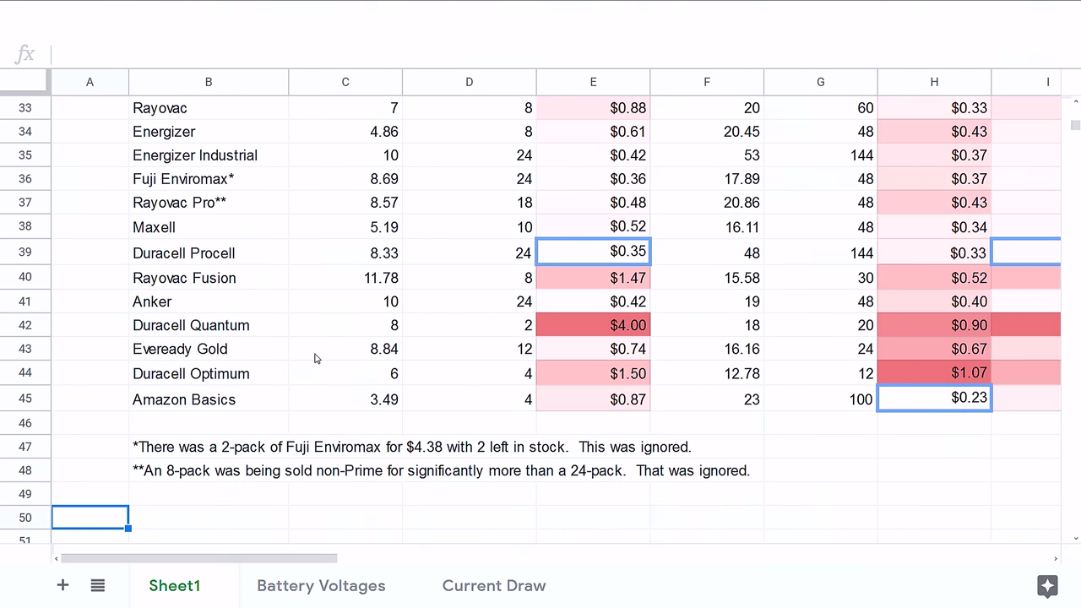
key(Up)
key(Up)
key(Up)
key(Up)
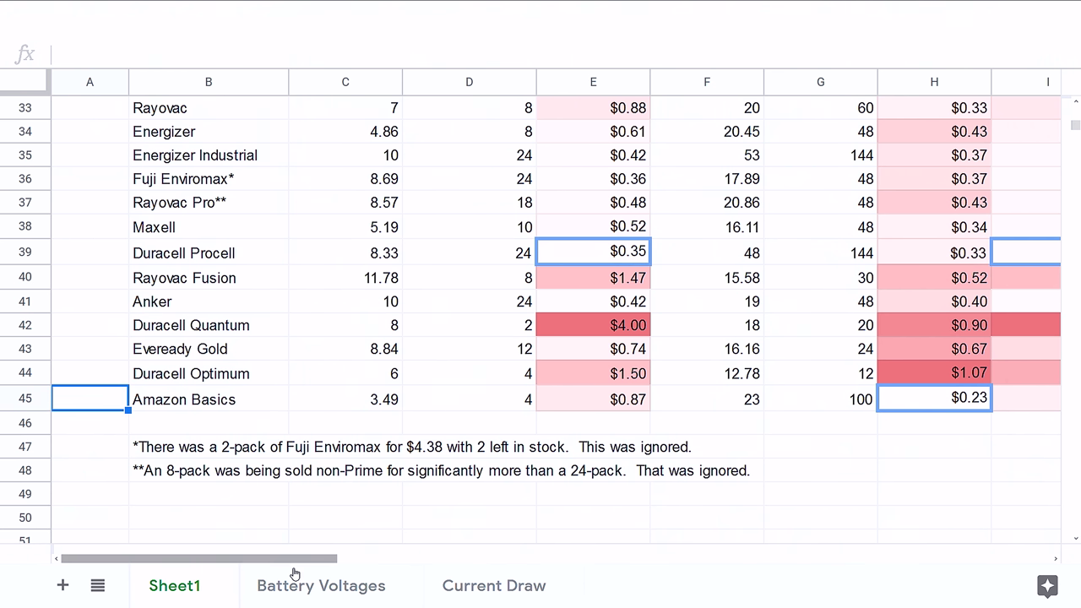
- View the Price/Ah table on the Battery Voltages sheet, and return to the PRICING notes on Sheet1
click(321, 585)
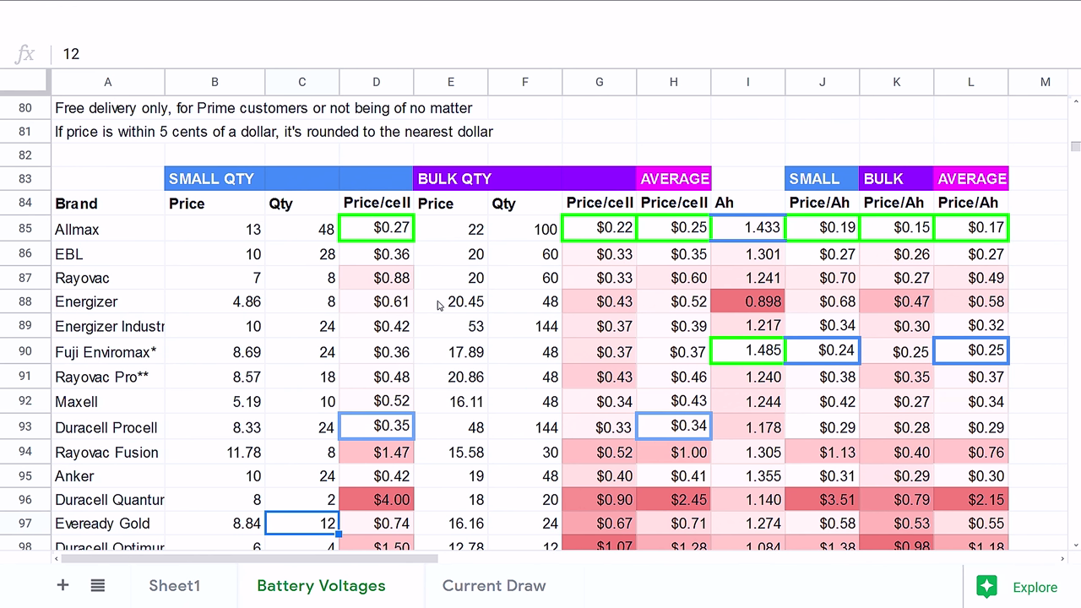
click(216, 596)
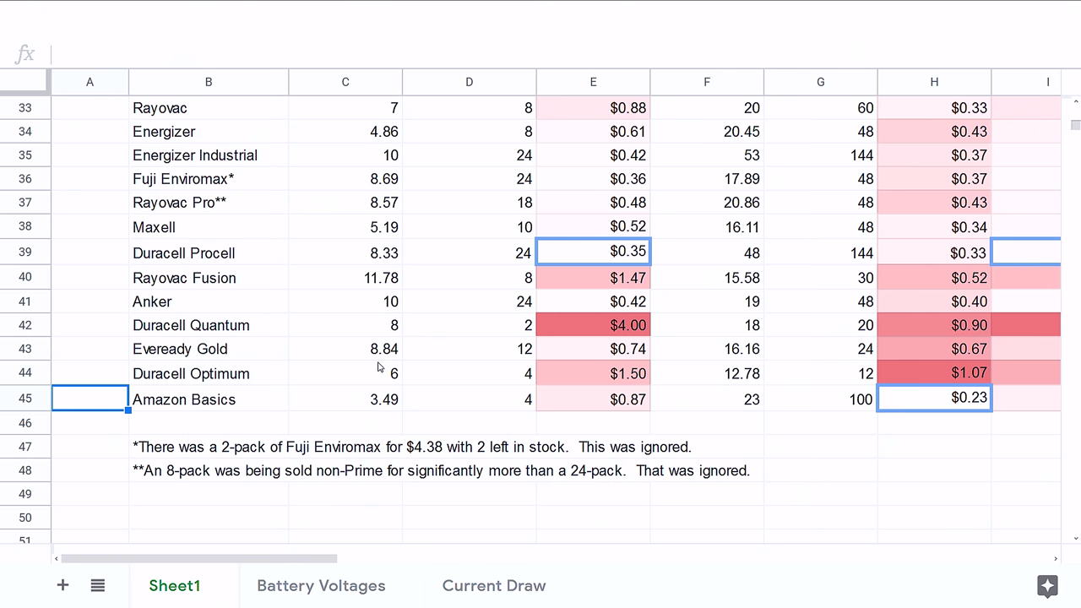
key(Up)
key(Up)
key(Up)
key(Up)
key(Up)
key(Up)
key(Up)
key(Up)
key(Up)
key(Up)
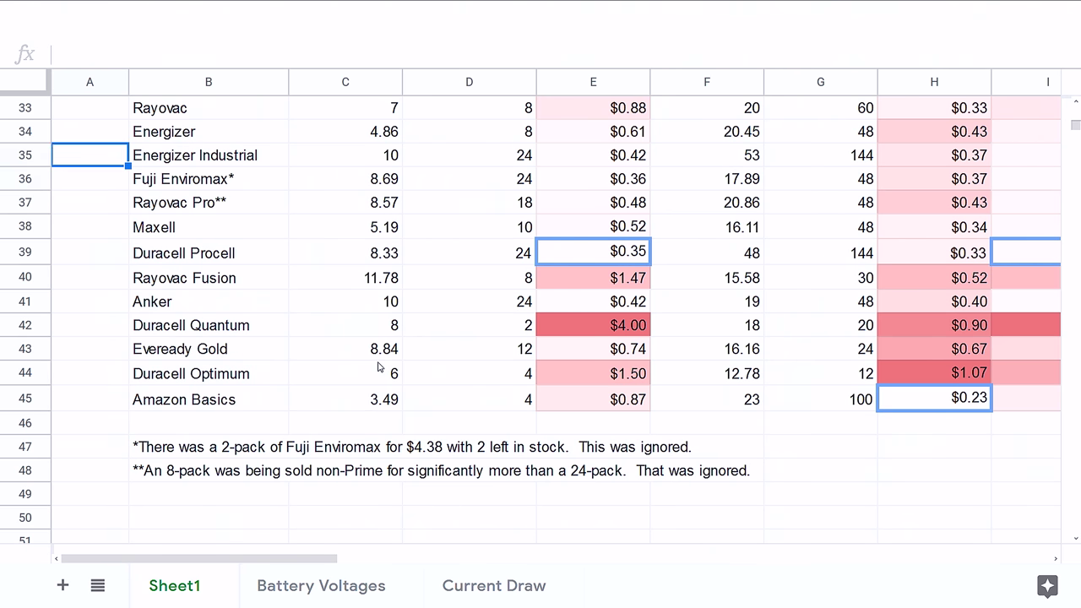
key(Up)
key(Up)
key(Up)
key(Up)
key(Up)
key(Up)
key(Up)
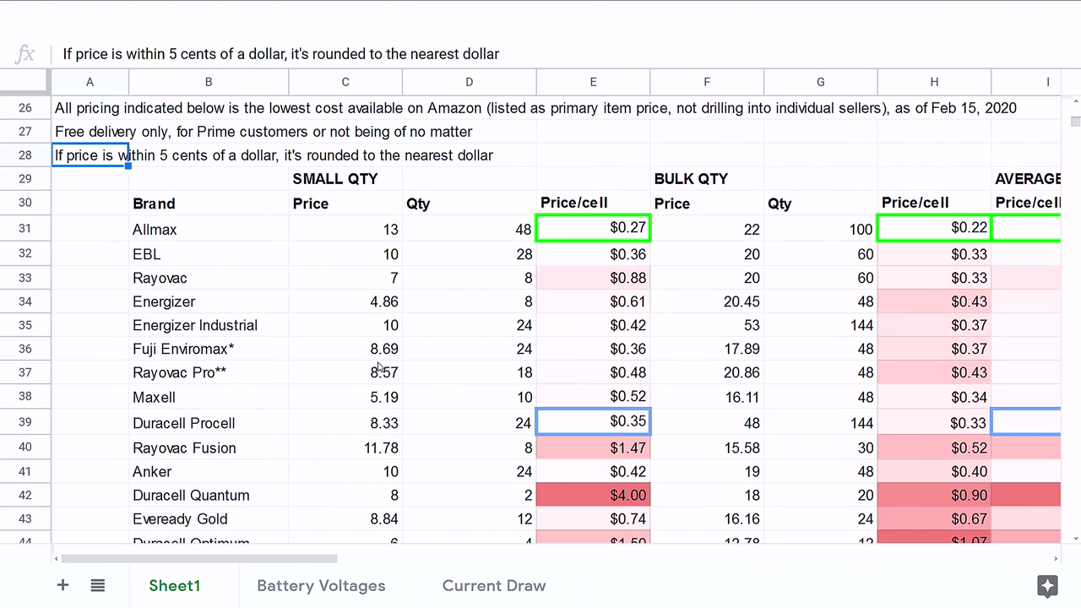
- Examine the BULK QTY section of the PRICING table beneath the rounding and delivery notes
key(Right)
key(Right)
key(Right)
key(Right)
key(Right)
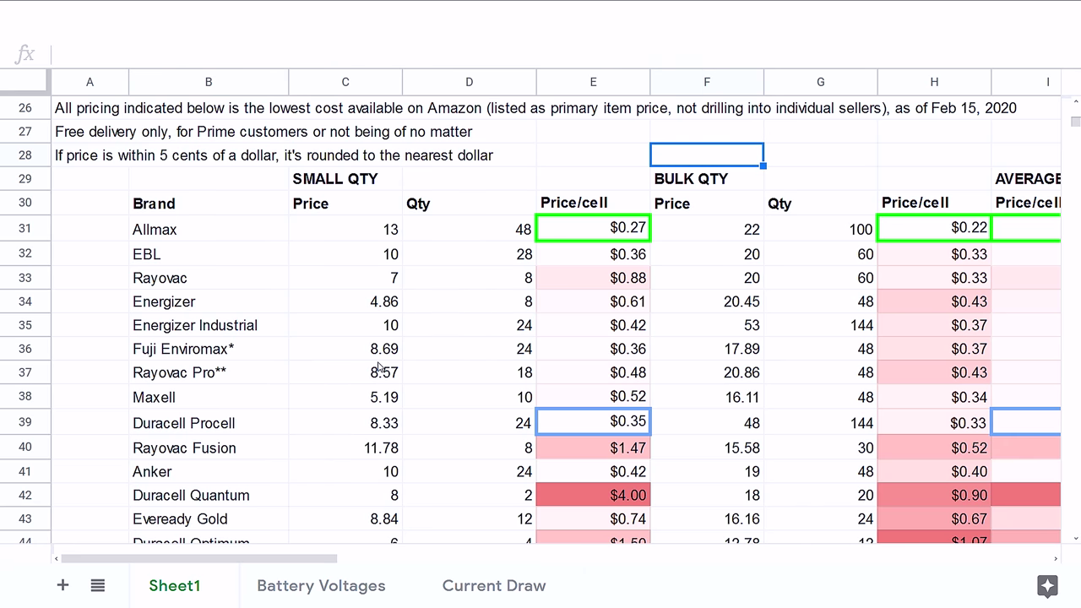
key(Right)
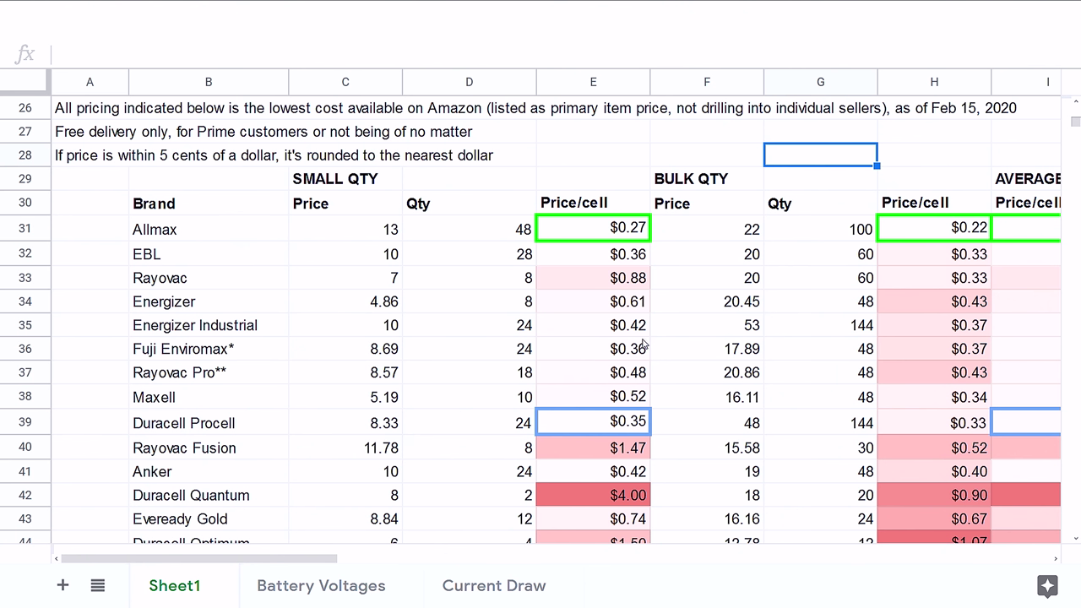
key(Up)
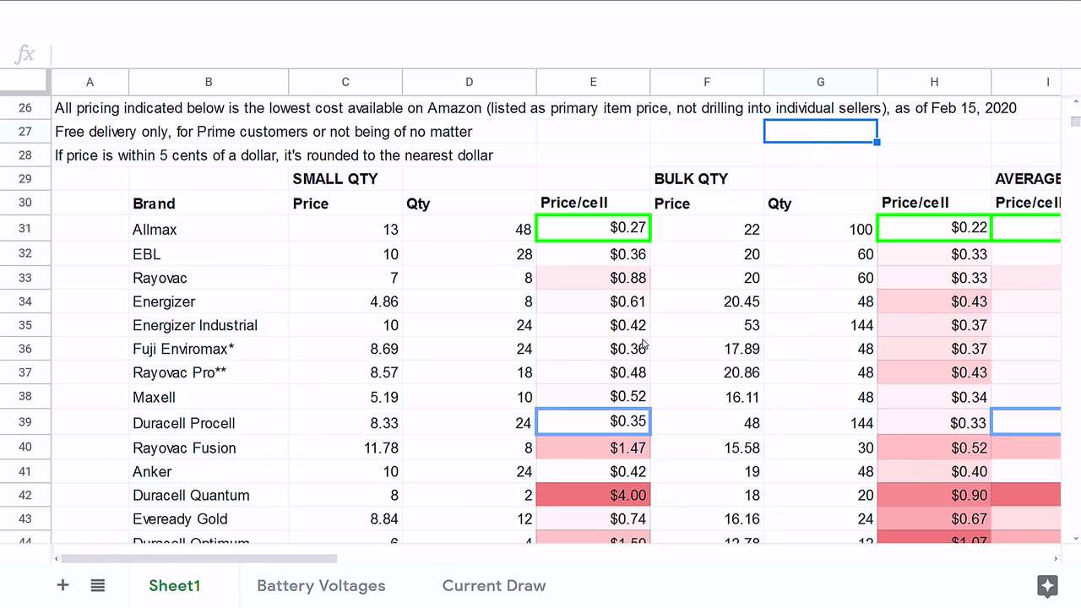